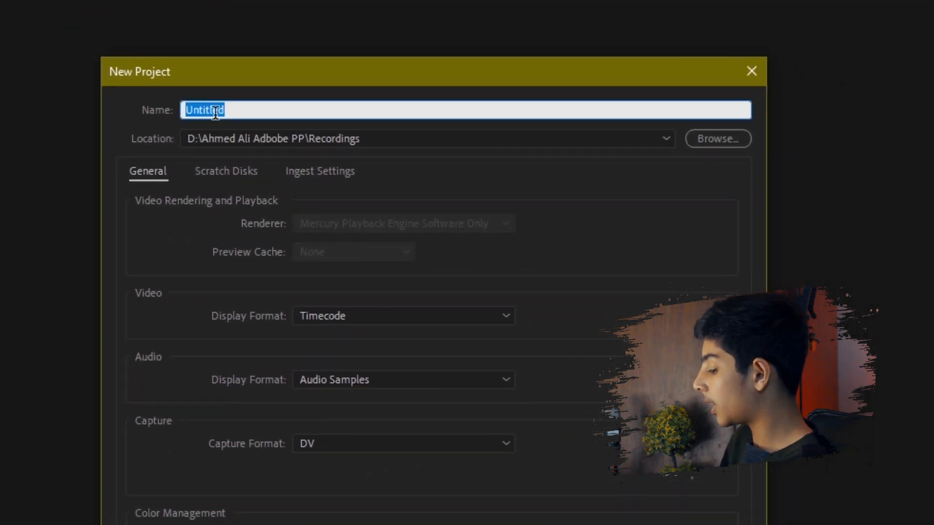
Name the new project "Effects and Effects Control Class".
type("E")
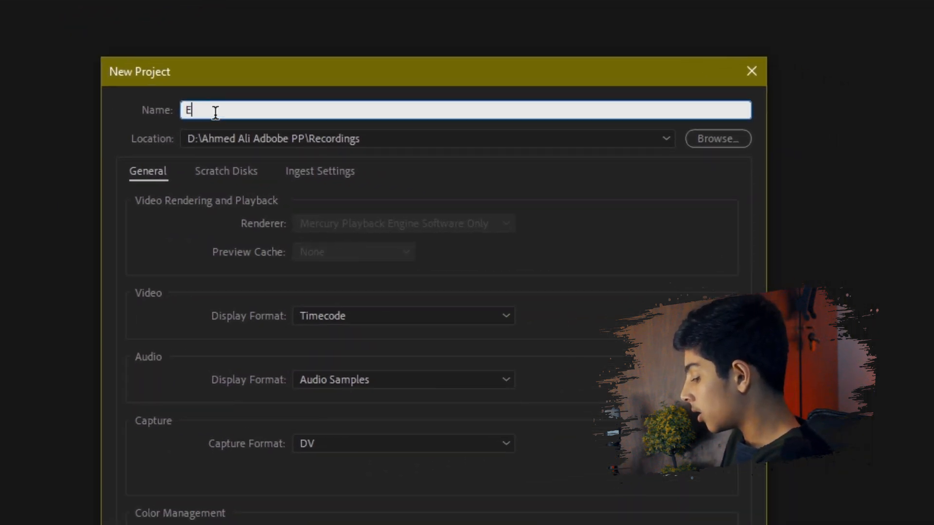
type("ffect")
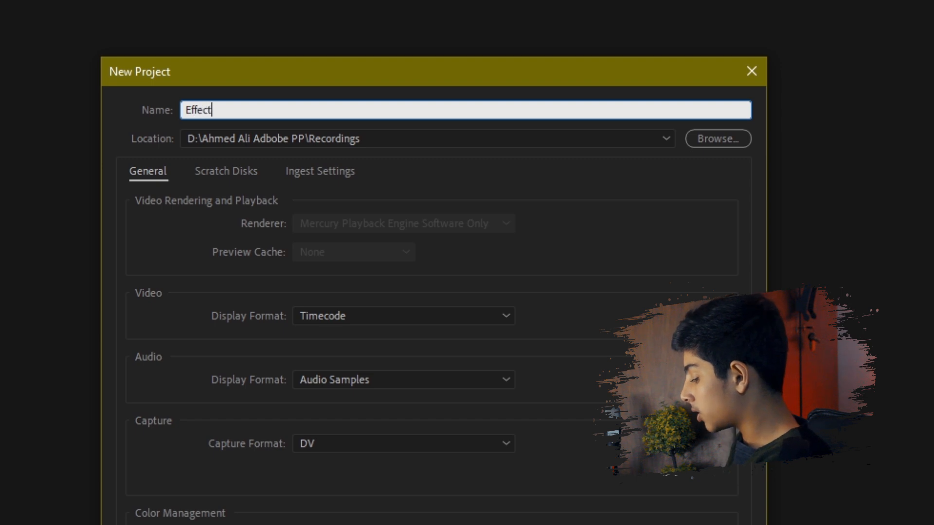
type("s and Eff")
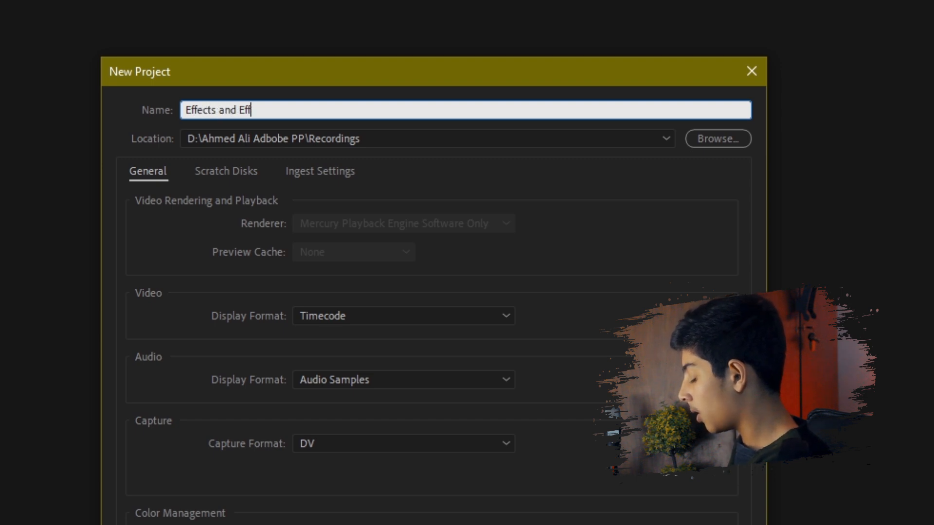
type("ects C")
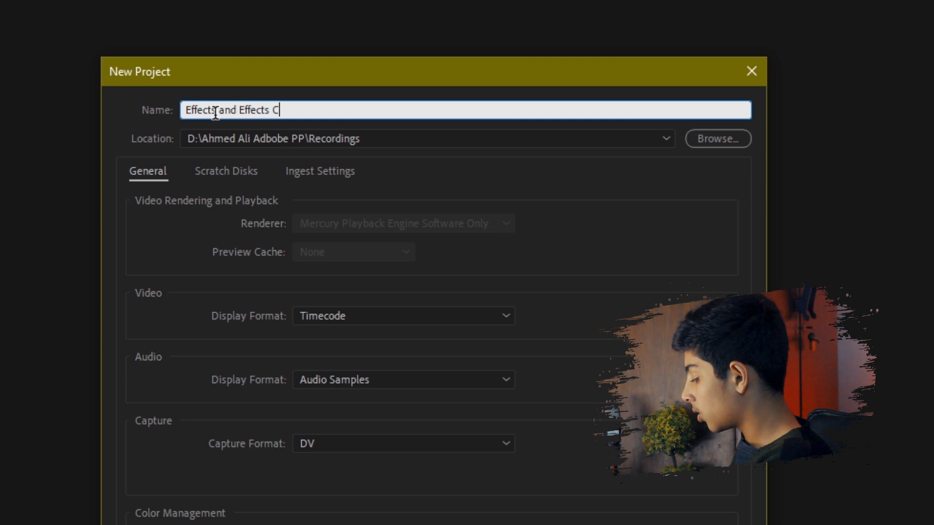
type("ontrol C")
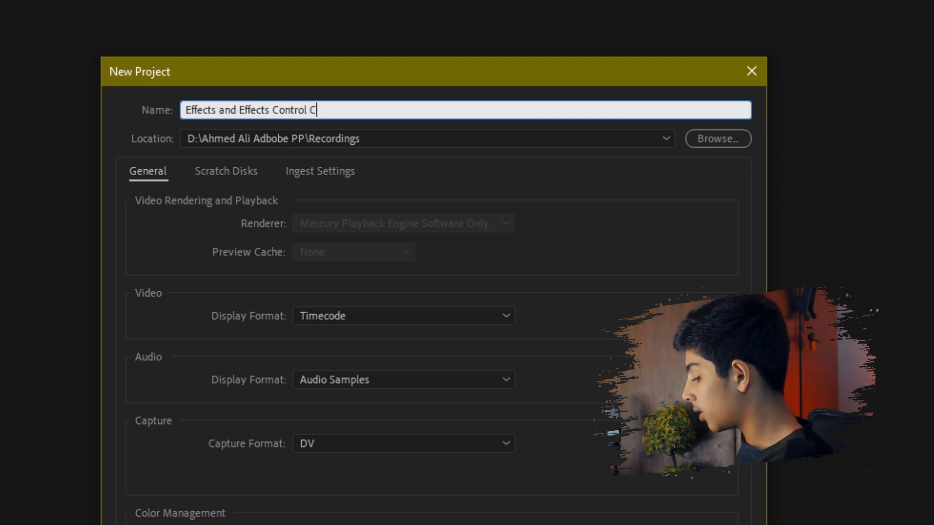
type("lass")
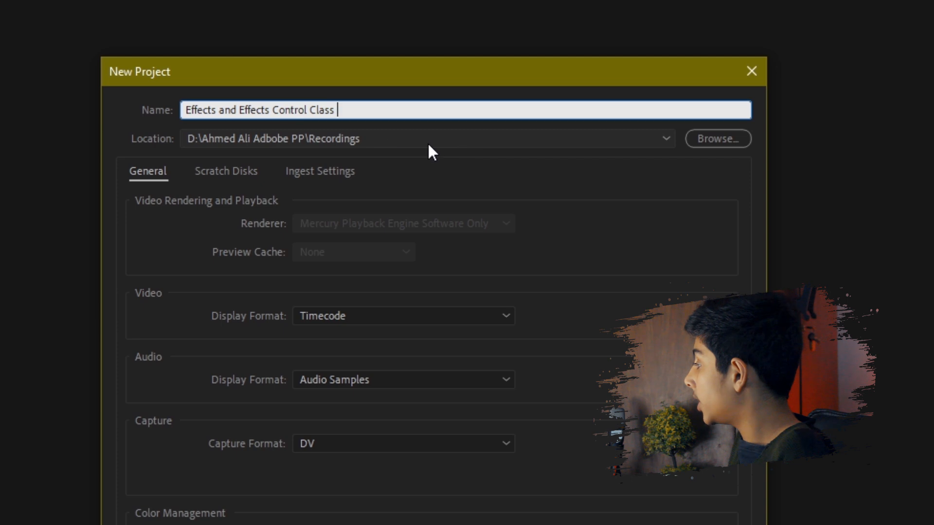
Browse for the project location and create a folder named "effects" on the Desktop.
left_click(740, 139)
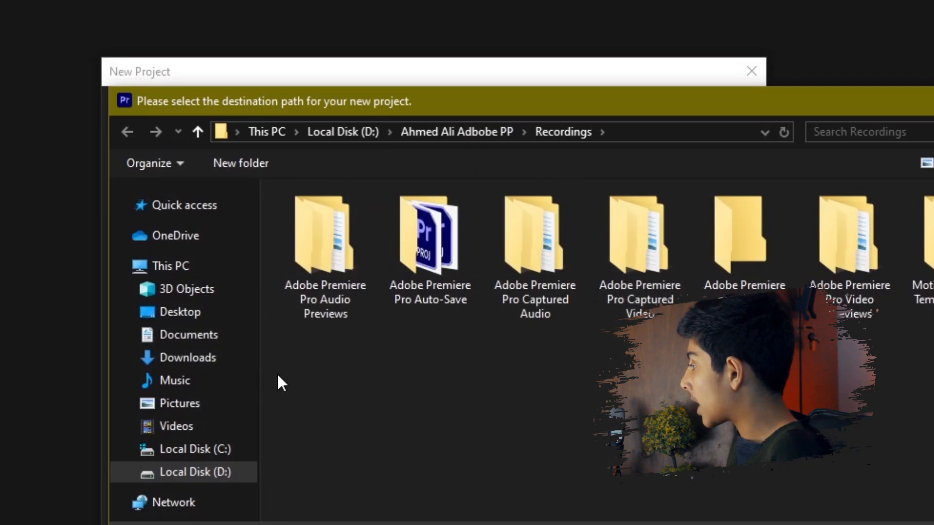
left_click(199, 316)
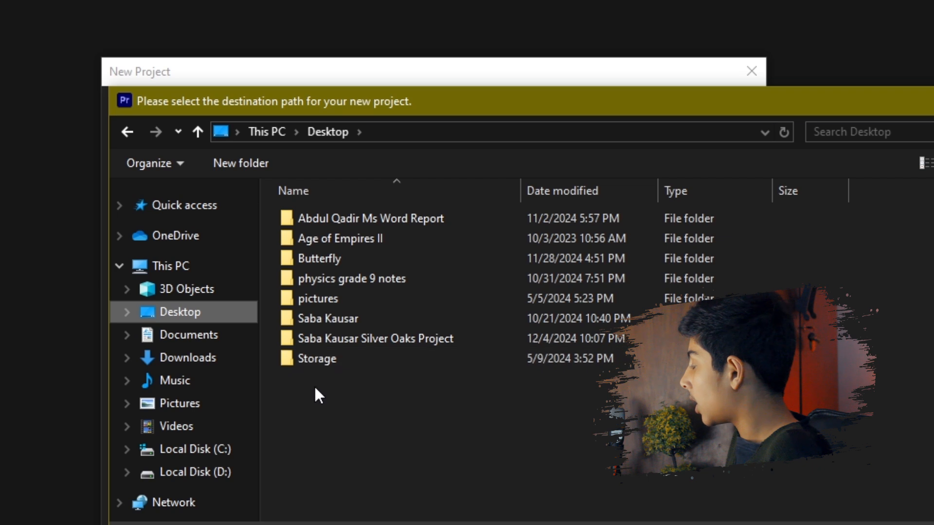
right_click(352, 396)
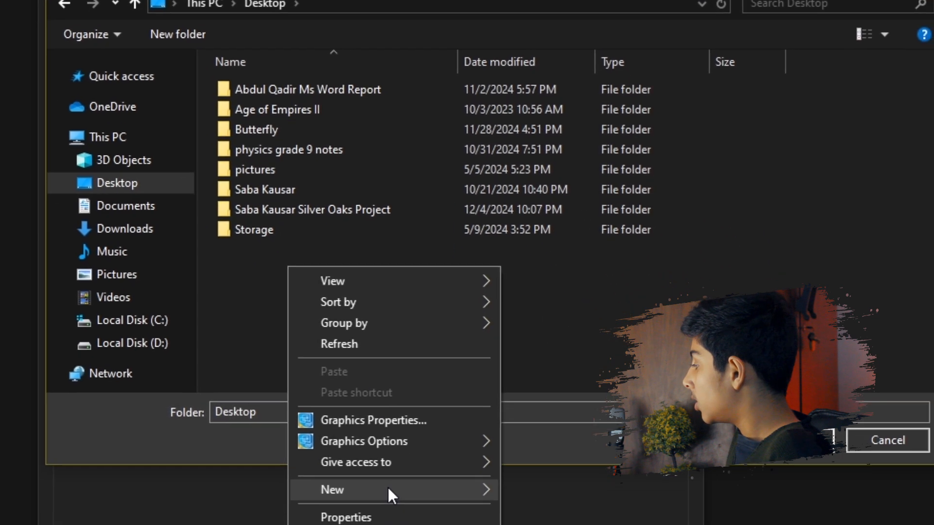
mouse_move(414, 473)
left_click(522, 472)
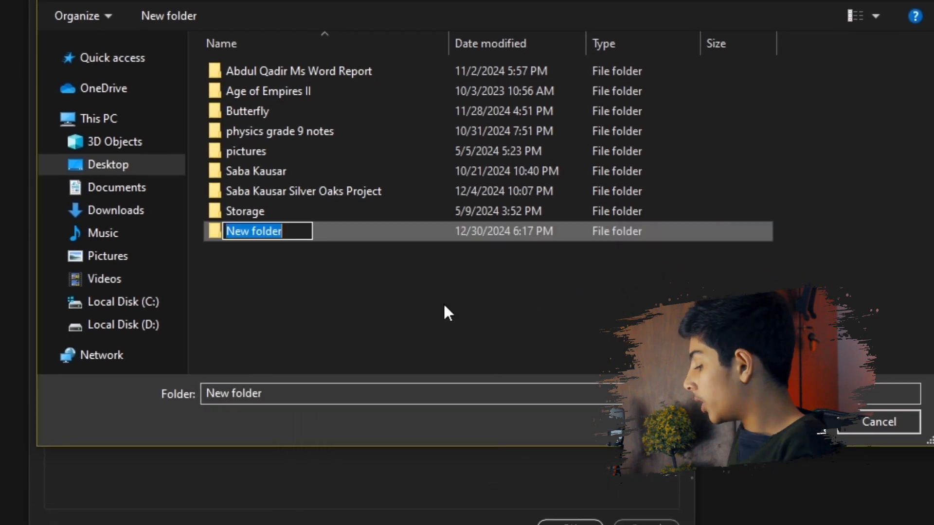
type("effect")
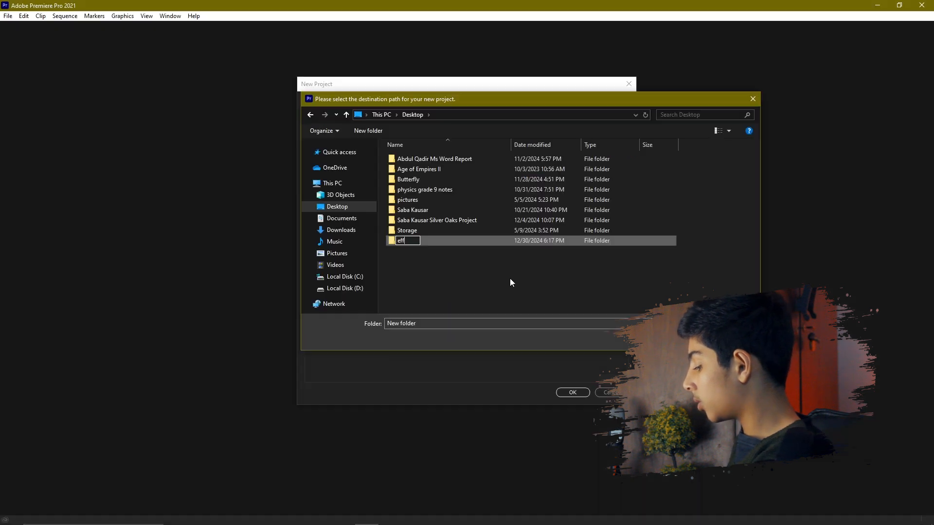
type("s")
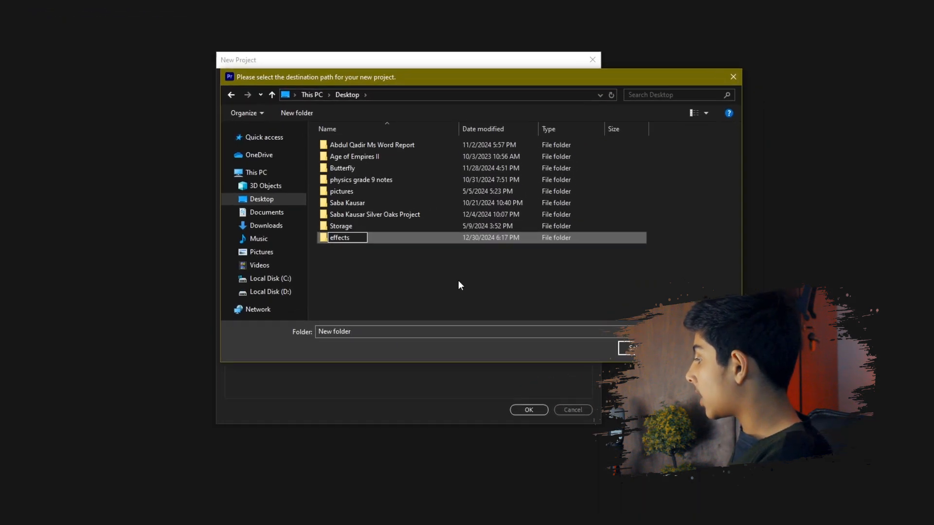
key("Return")
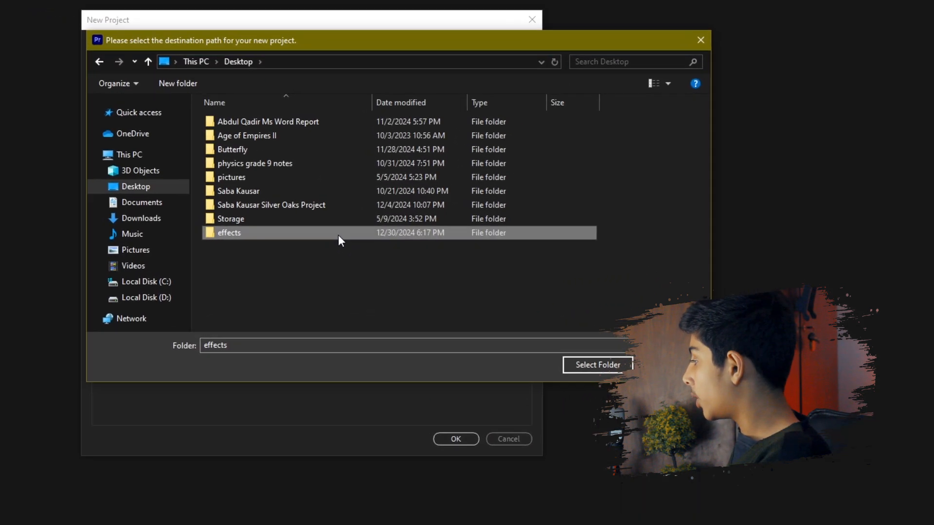
Use the Desktop's effects folder as the project location and create the project.
double_click(339, 234)
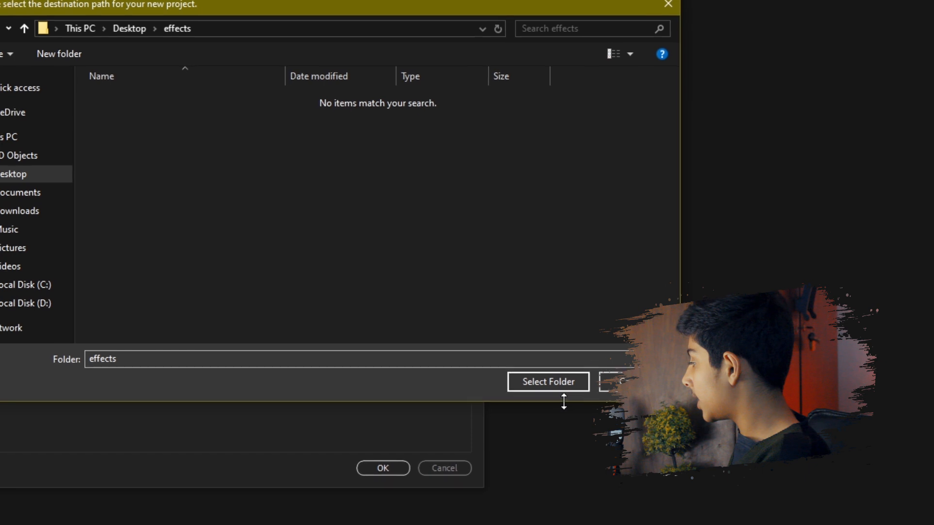
left_click(535, 384)
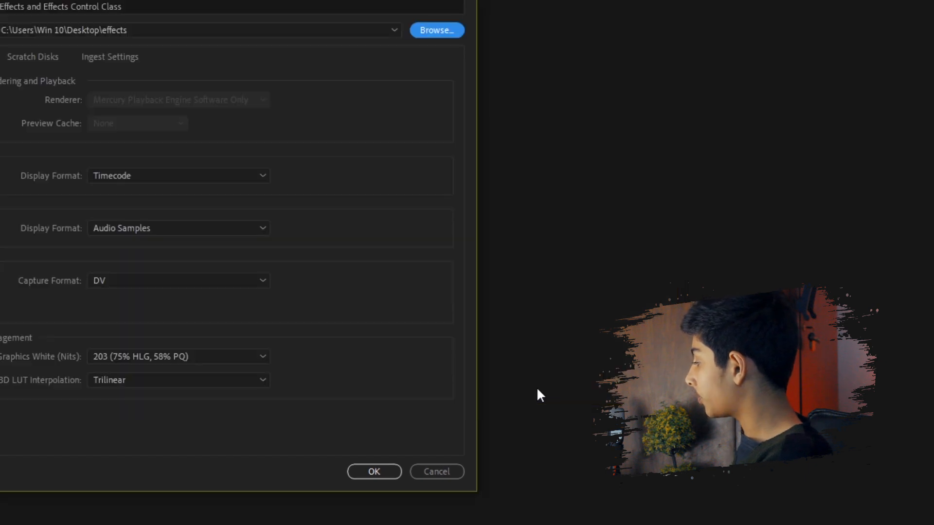
left_click(586, 391)
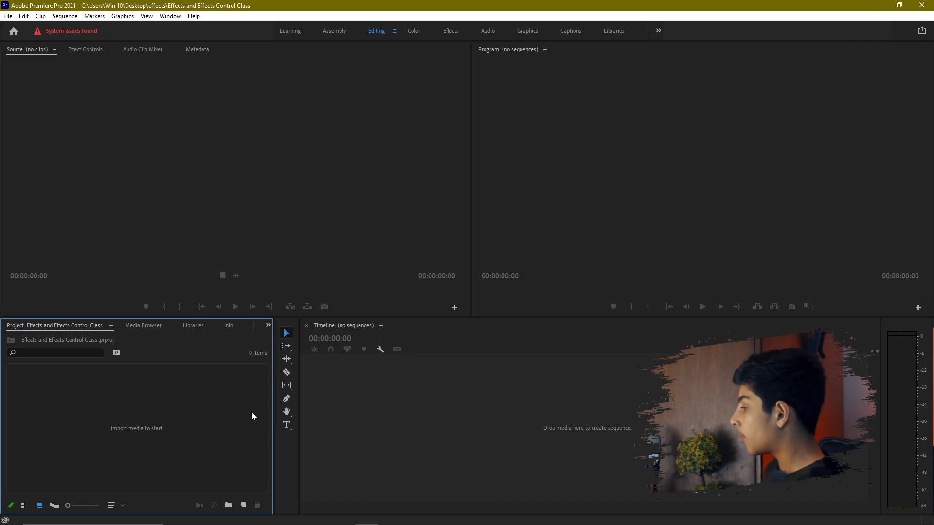
Widen the project area until all its panel names fit, and look through Media Browser, Libraries and Effects.
left_click_drag(272, 417, 474, 420)
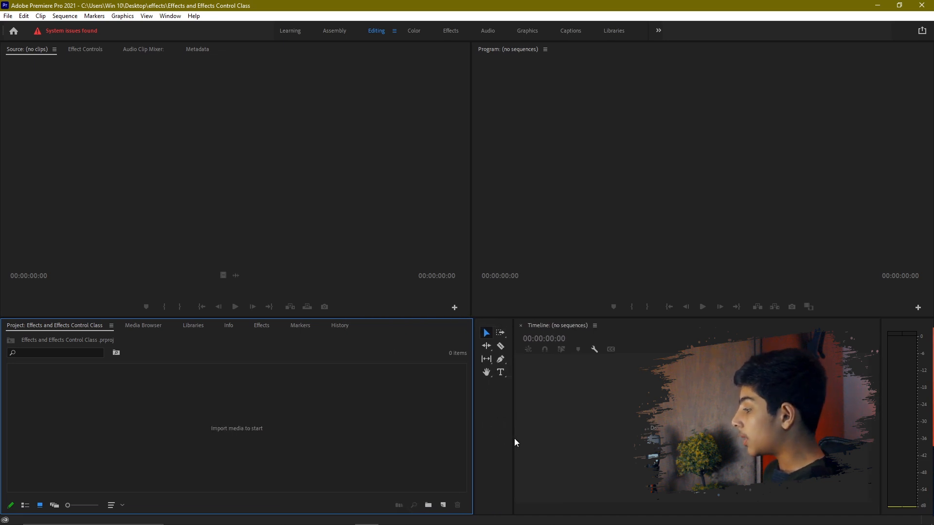
left_click_drag(514, 440, 496, 440)
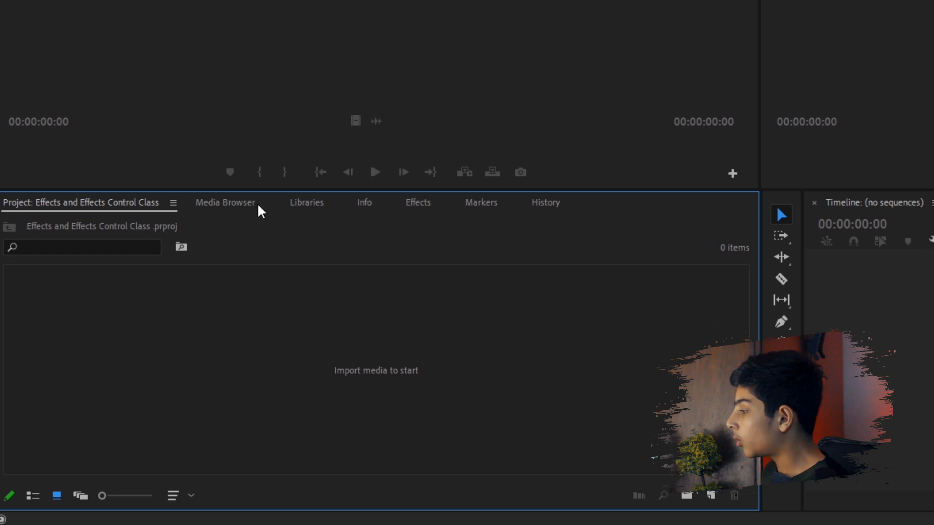
left_click(231, 202)
scroll(333, 204, "down", 5)
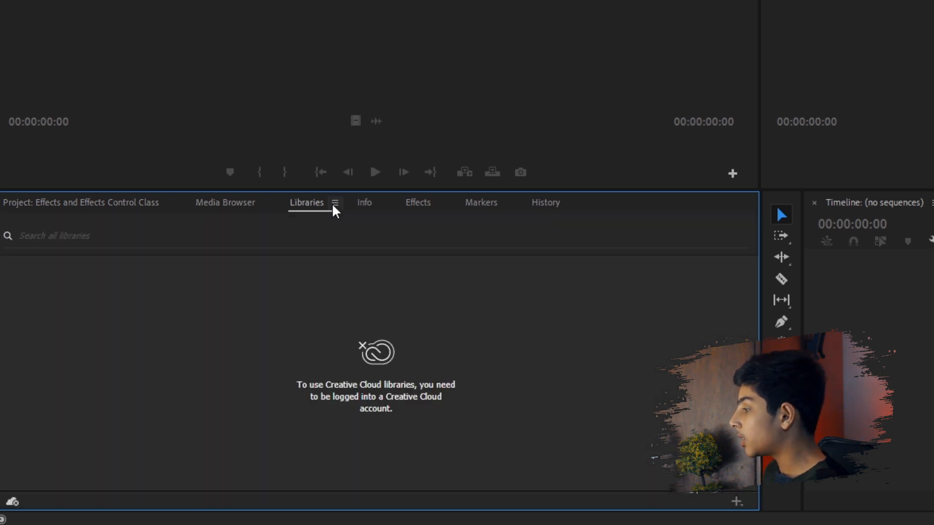
scroll(332, 209, "up", 2)
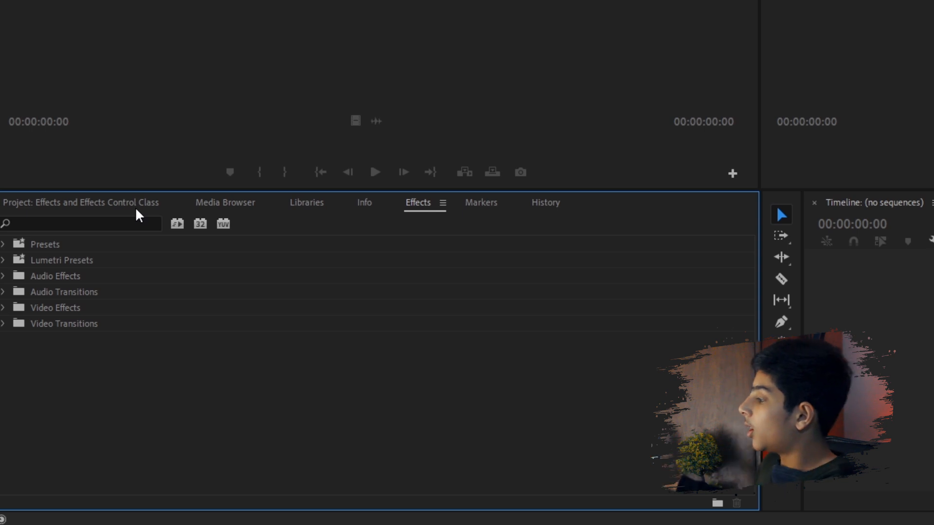
Import the video "The Business music" from the Recordings folder on Local Disk (D:) into the project.
left_click(78, 205)
double_click(189, 339)
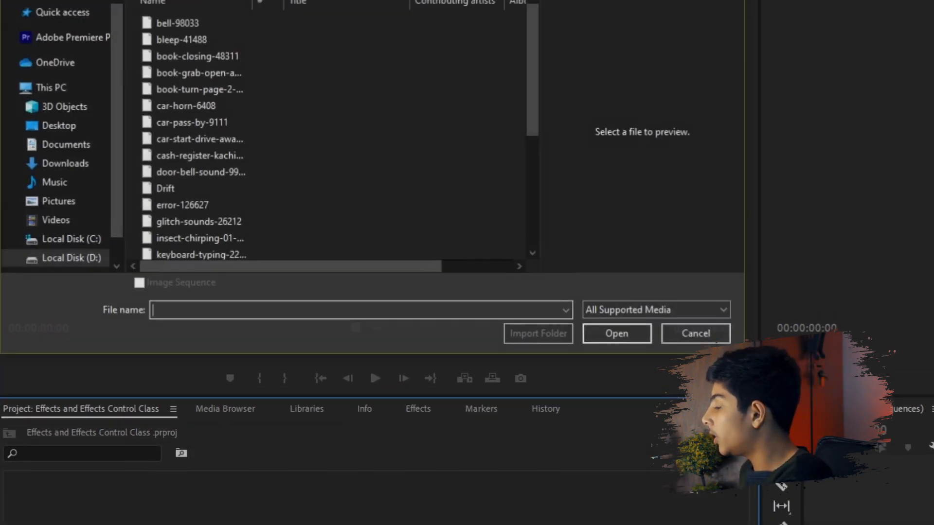
left_click(66, 352)
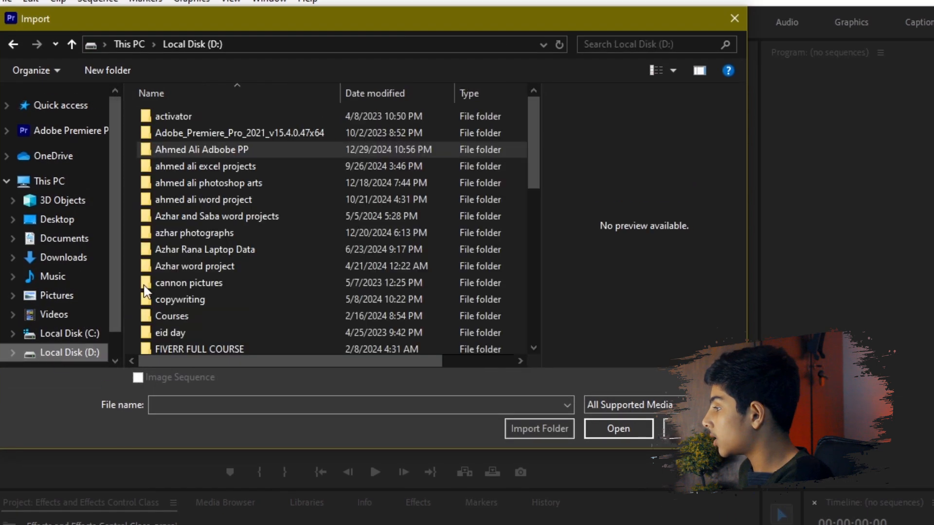
double_click(242, 150)
left_click(311, 154)
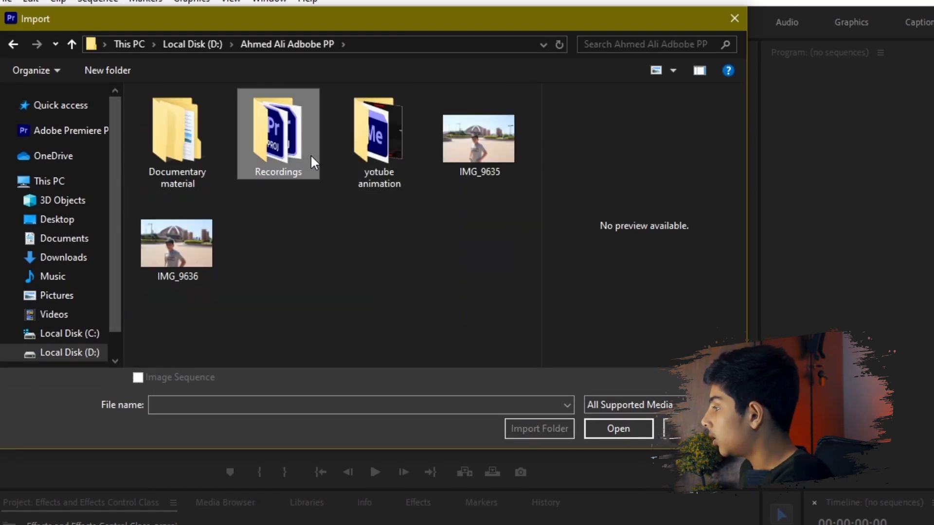
double_click(299, 147)
scroll(464, 288, "down", 2)
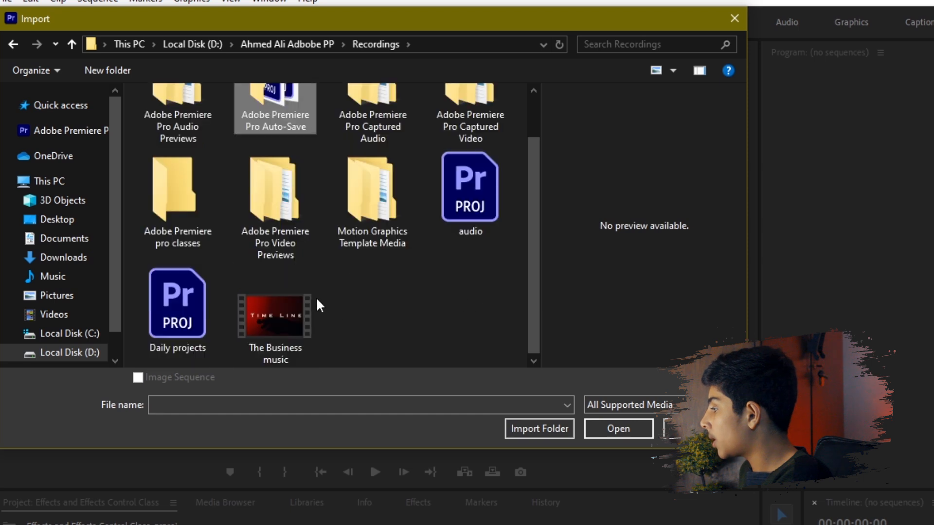
left_click(276, 318)
double_click(275, 317)
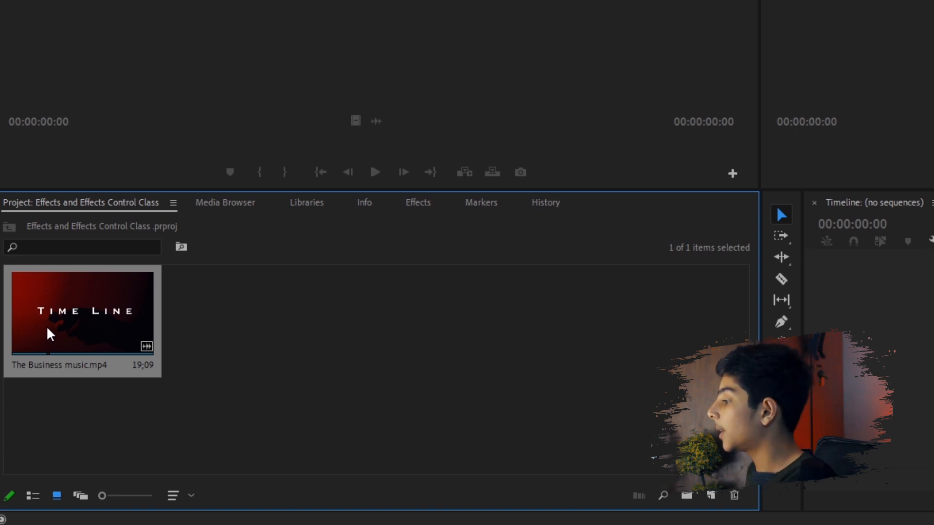
Create a sequence from The Business music.mp4 in the empty timeline and widen the timeline area.
left_click_drag(47, 328, 119, 320)
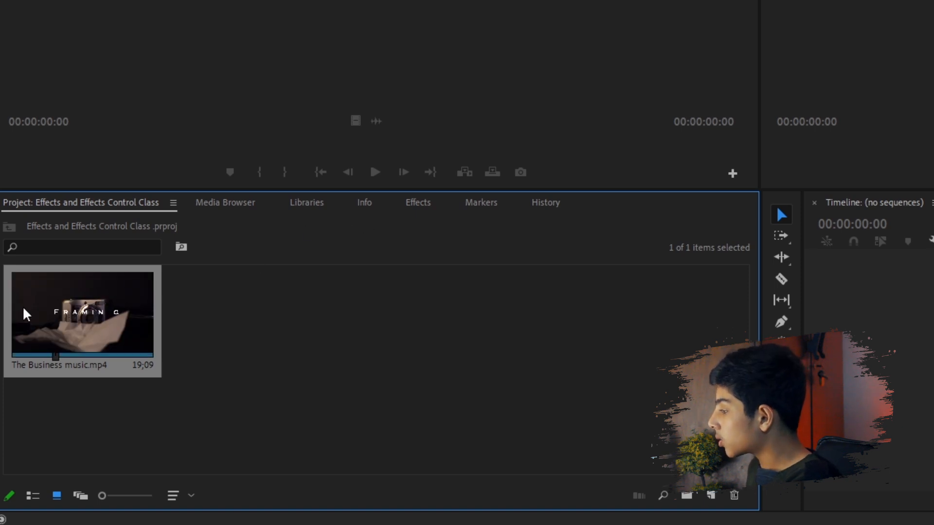
left_click_drag(60, 271, 930, 343)
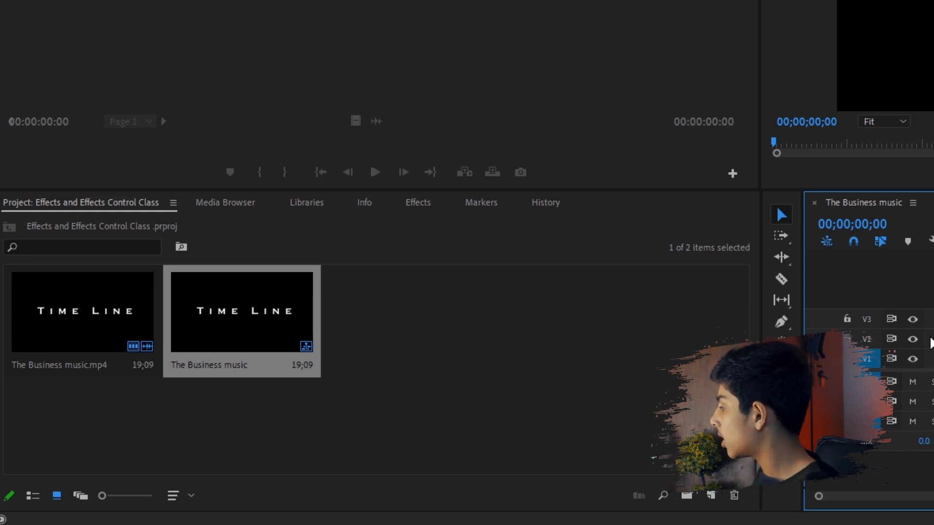
left_click_drag(776, 205, 554, 205)
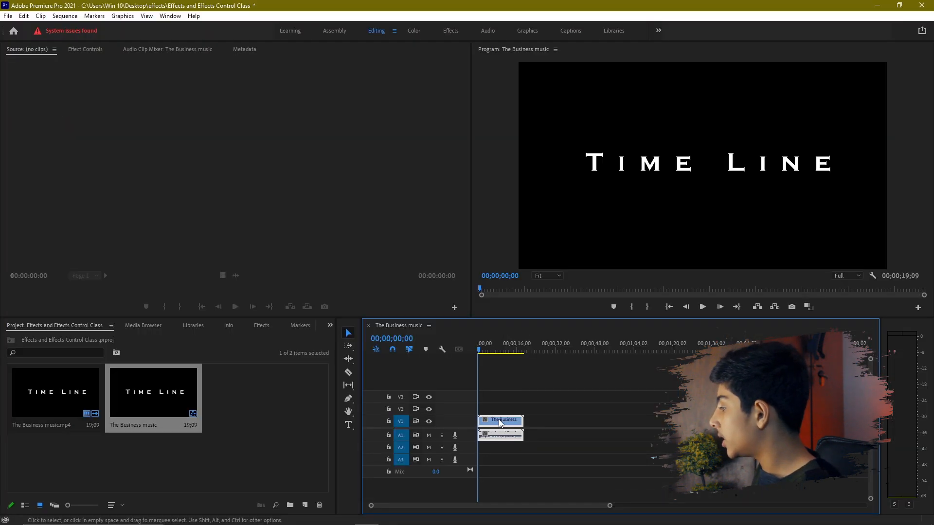
left_click_drag(811, 367, 912, 364)
left_click_drag(562, 421, 488, 420)
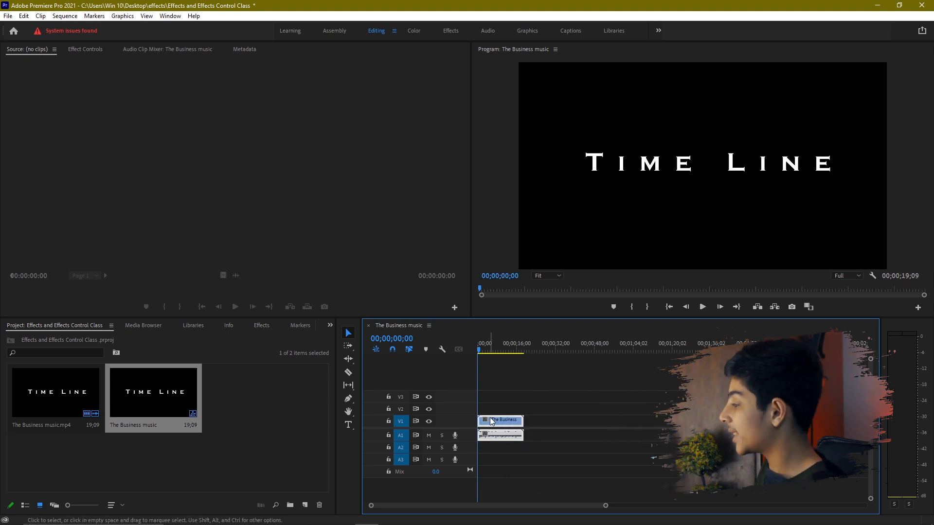
Show the list of effect categories and activate its search field.
left_click(262, 326)
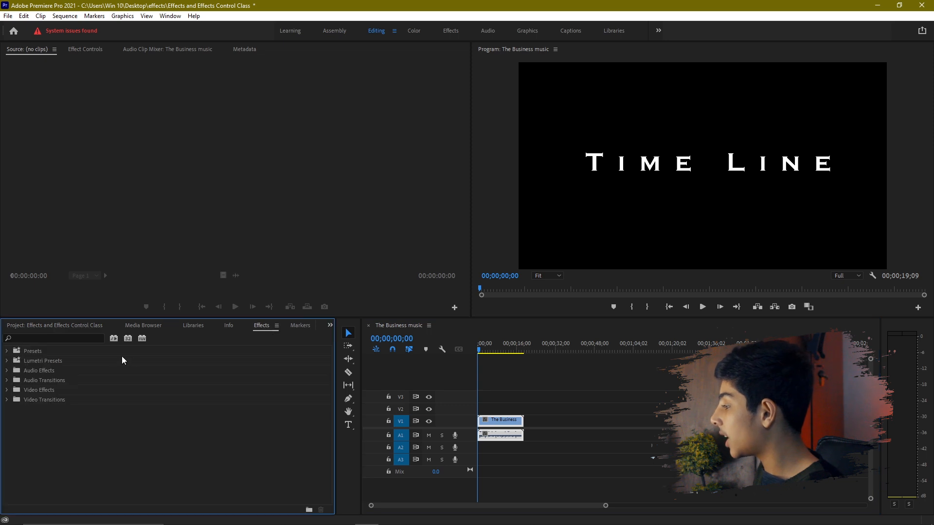
left_click(74, 338)
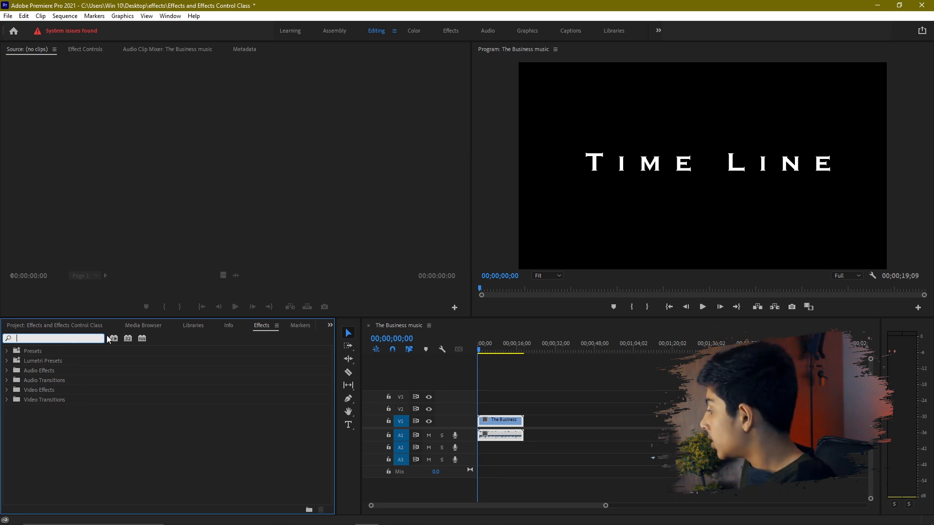
Move the playhead to 00;00;02;00 and play the sequence from there to preview the video.
left_click(498, 347)
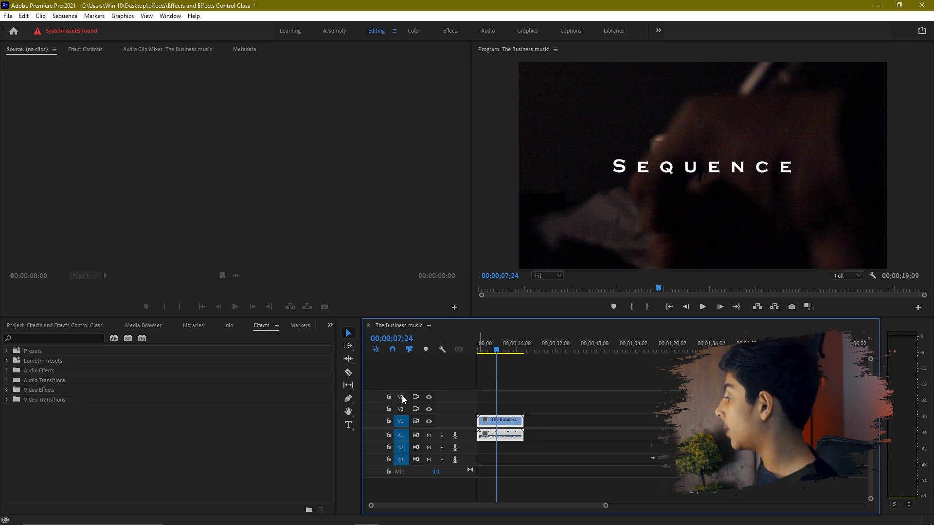
mouse_move(482, 348)
left_mouse_down()
mouse_move(467, 348)
mouse_move(489, 356)
mouse_move(479, 356)
left_mouse_up()
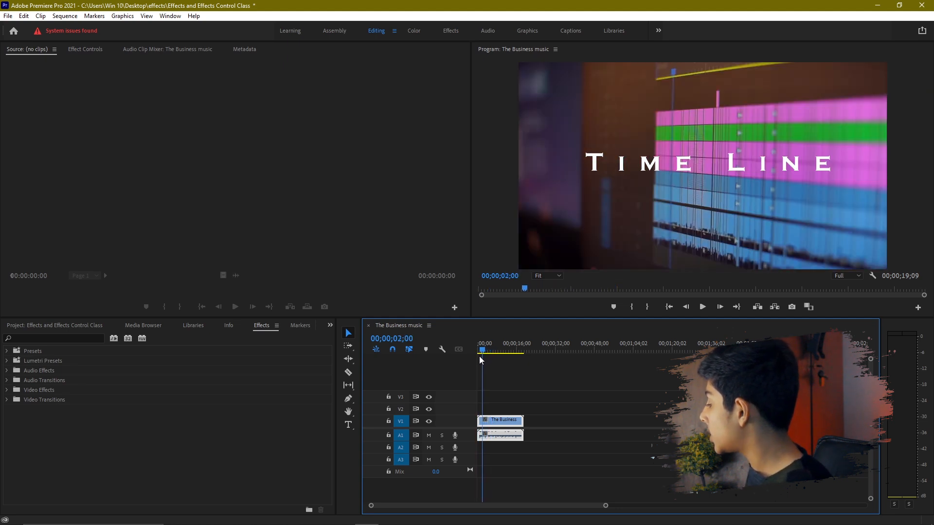
key("equal")
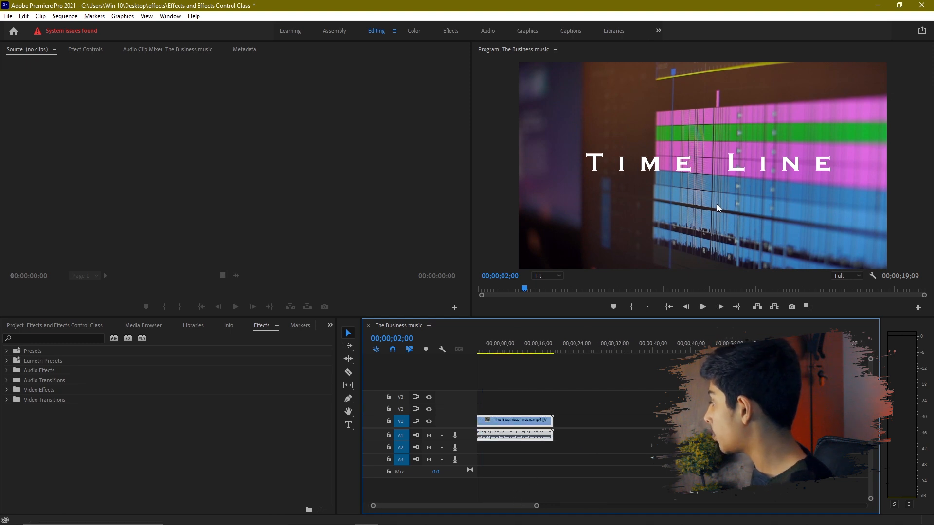
key("space")
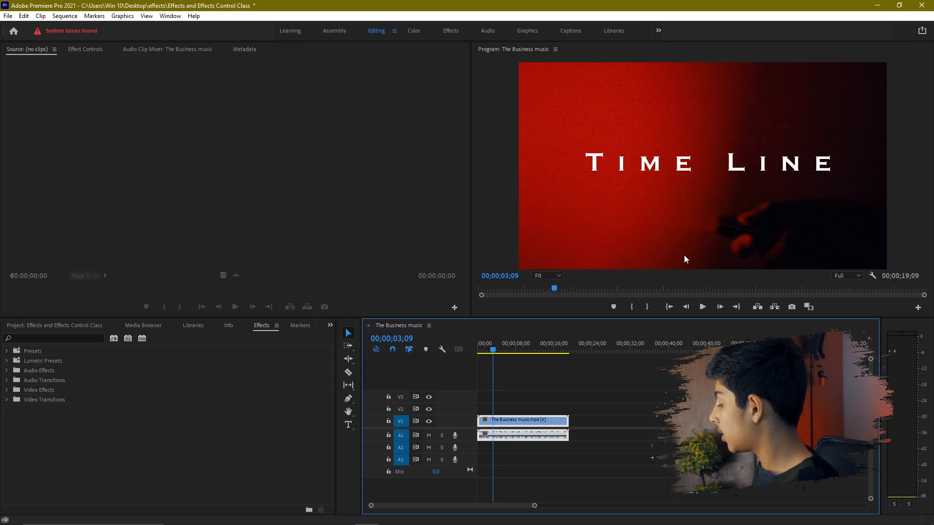
Lower the computer's playback volume to 14 and mute the sound.
key("XF86AudioLowerVolume")
key("XF86AudioLowerVolume")
key("XF86AudioLowerVolume")
key("XF86AudioLowerVolume")
key("XF86AudioLowerVolume")
key("XF86AudioLowerVolume")
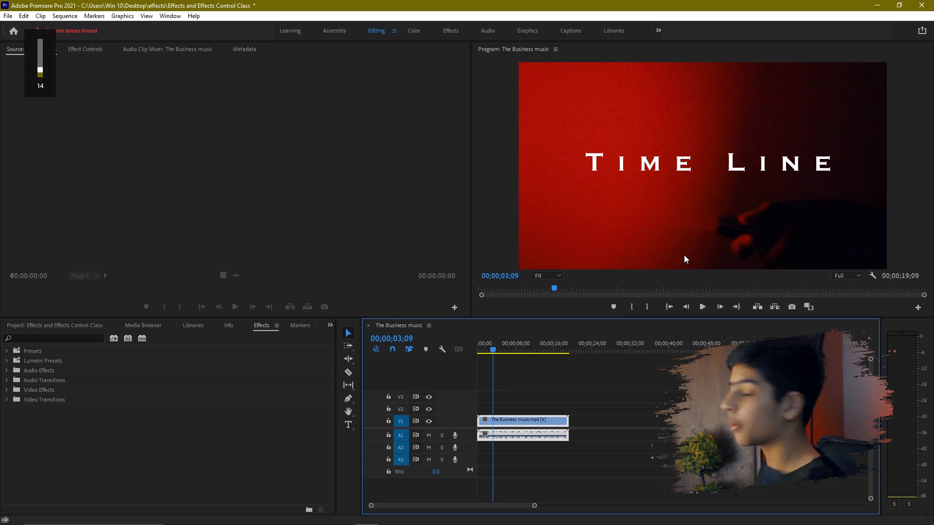
key("XF86AudioMute")
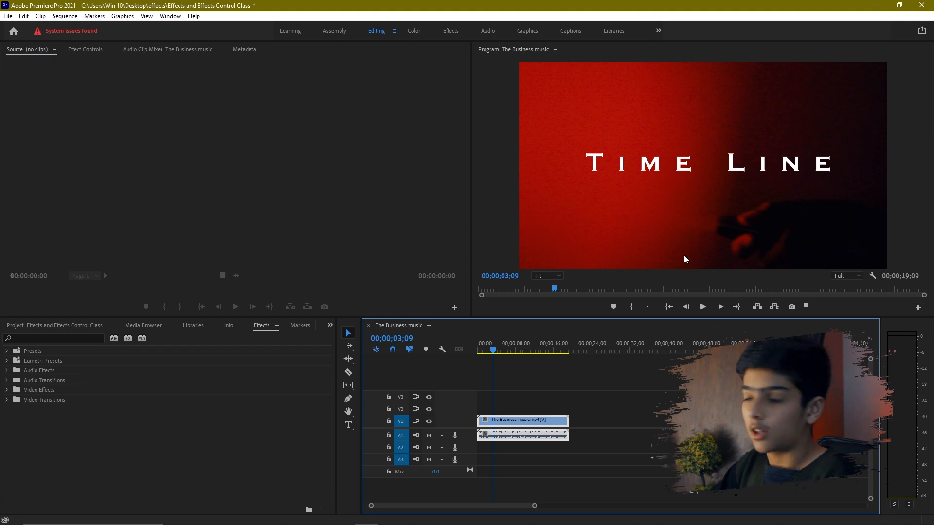
Search the effects for "blur" and select Gaussian Blur under Blur & Sharpen.
left_click(93, 334)
type("blur")
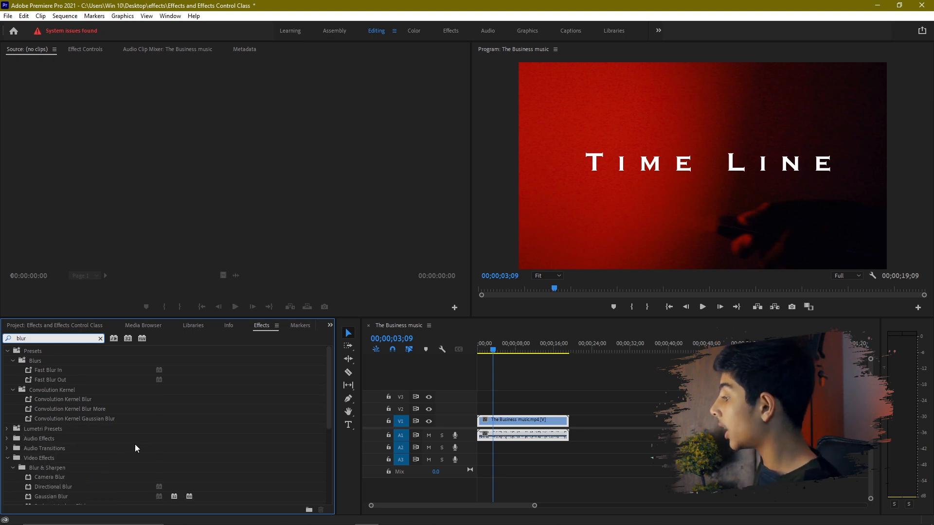
scroll(124, 419, "down", 3)
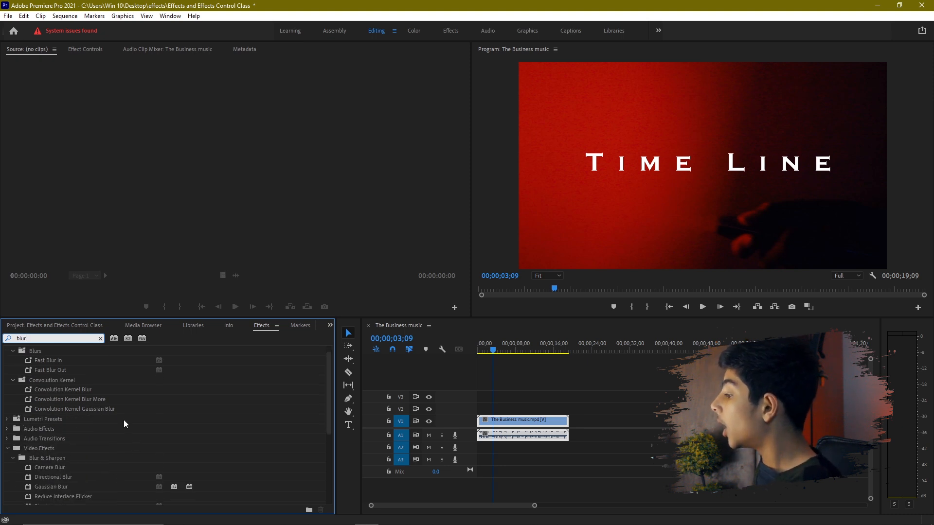
scroll(57, 417, "down", 1)
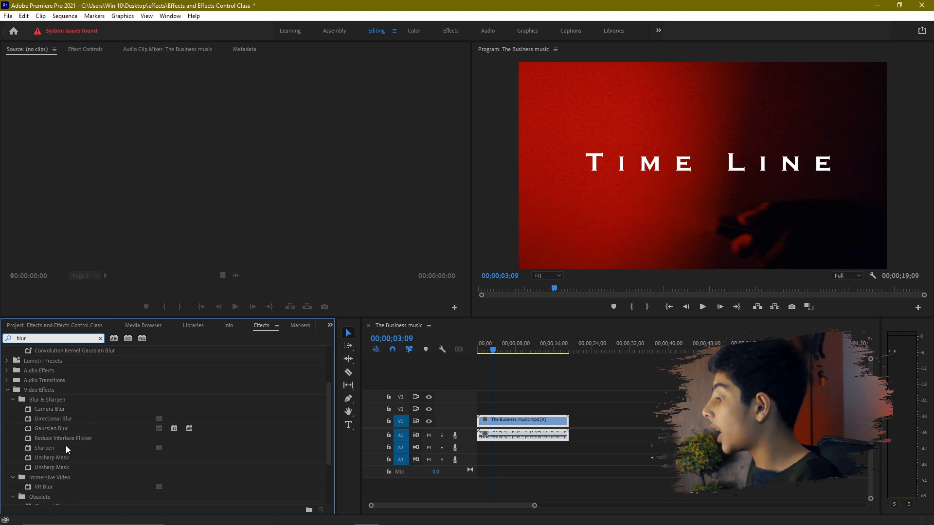
left_click(50, 427)
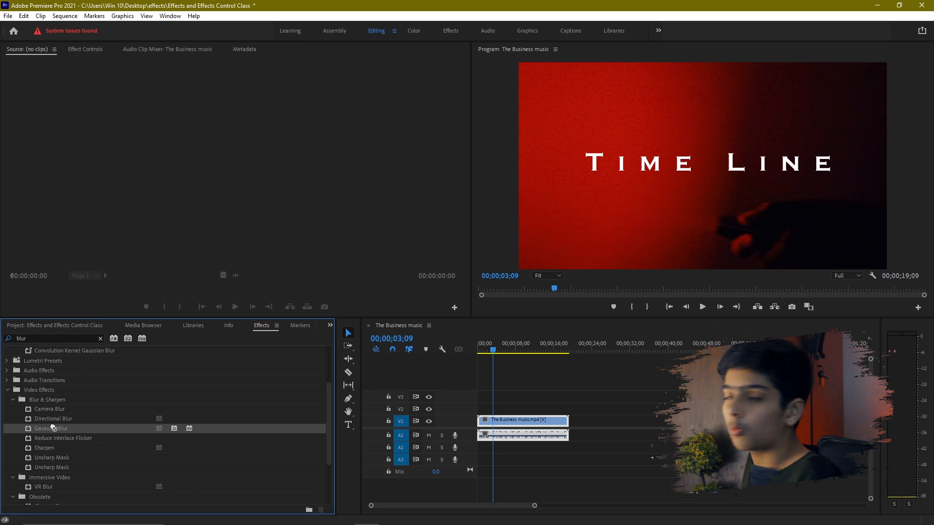
Try Gaussian Blur on the video clip on V1, check its settings in Effect Controls, and undo the applied effect.
left_click_drag(54, 428, 556, 422)
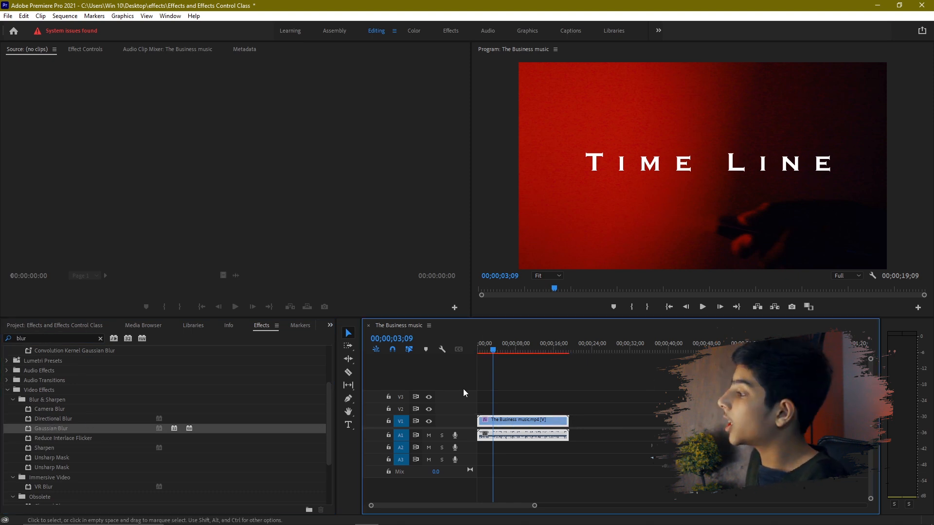
left_click(98, 55)
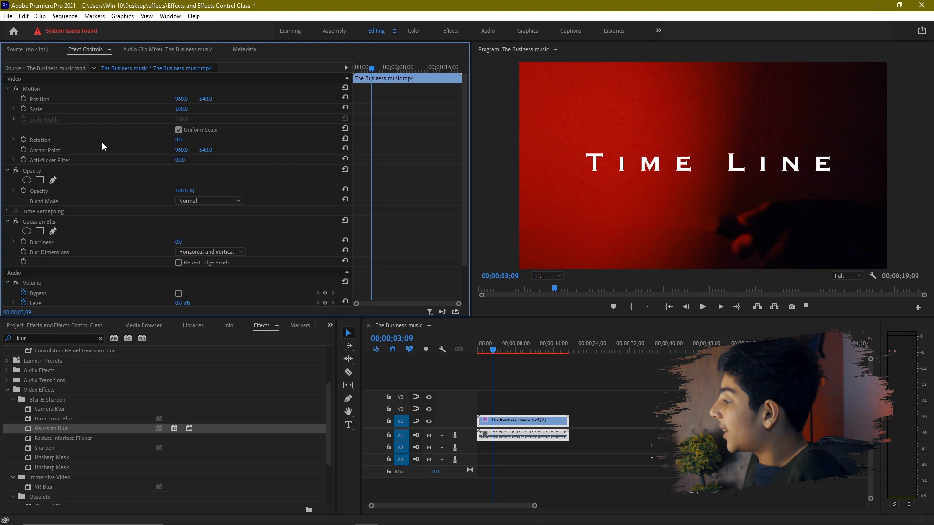
scroll(97, 146, "down", 2)
scroll(43, 156, "up", 2)
left_click(30, 49)
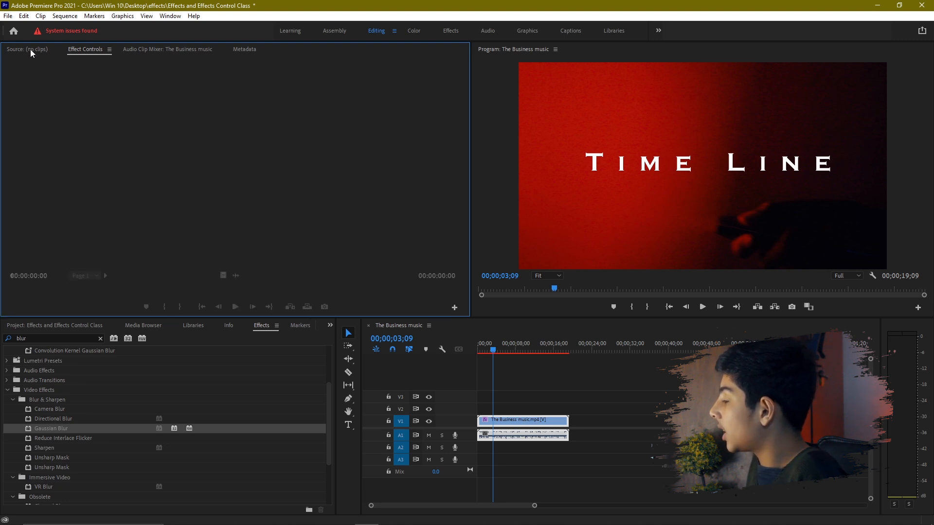
left_click(95, 325)
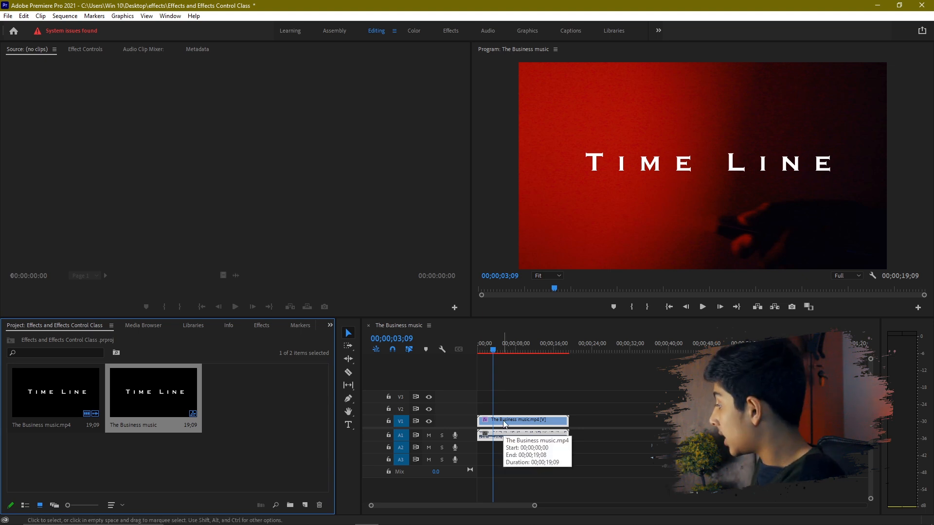
key("ctrl+z")
Apply Gaussian Blur to the video clip on V1 and return the playhead to the start of the sequence.
left_click(261, 326)
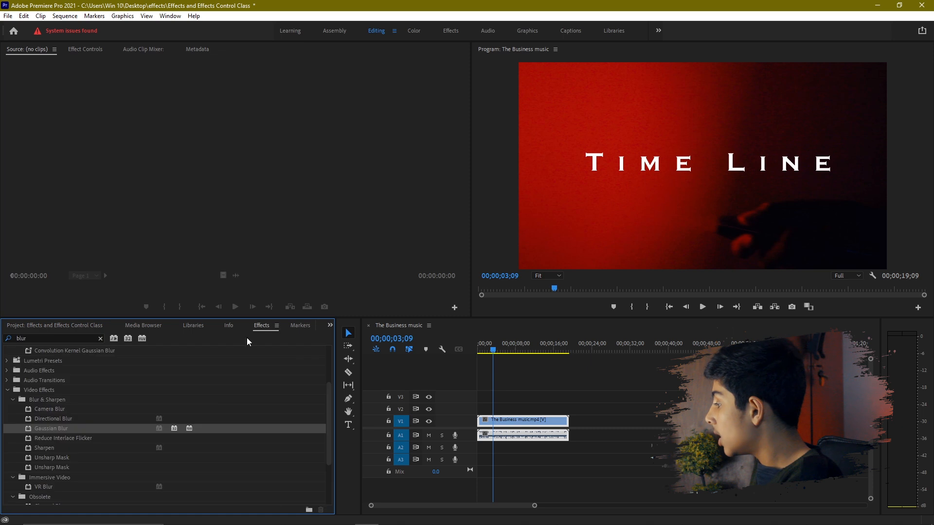
left_click_drag(109, 432, 105, 431)
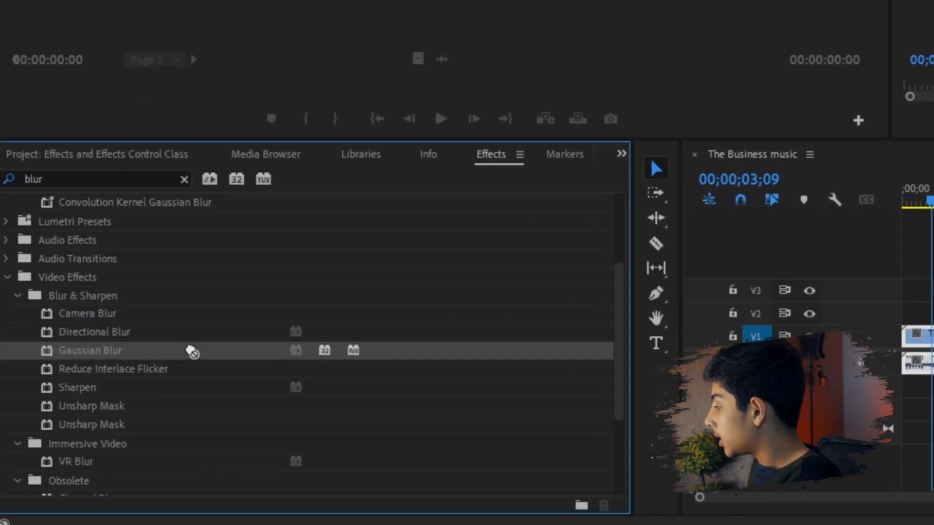
left_click_drag(213, 330, 349, 318)
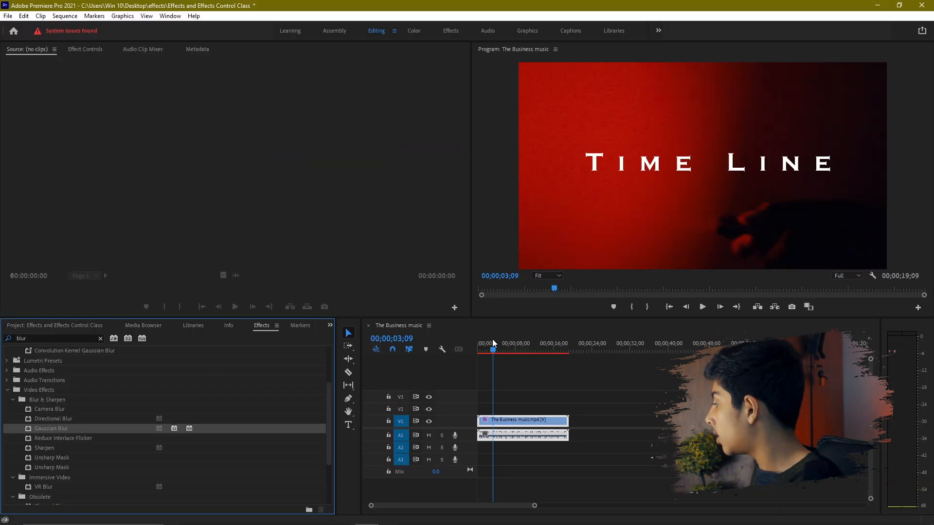
left_click_drag(492, 340, 461, 355)
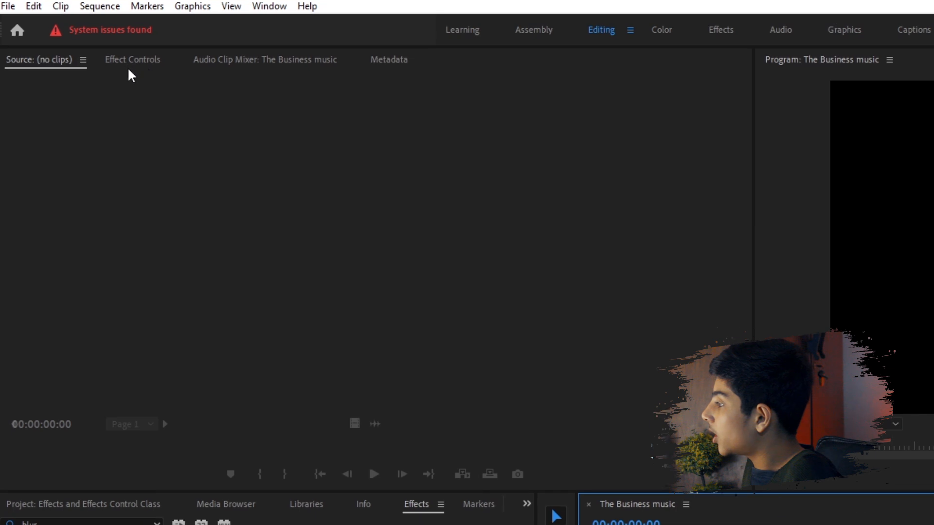
Examine the clip's Motion, Opacity and Gaussian Blur settings in Effect Controls, and point out the timeline's Pen and Selection tools.
left_click(139, 63)
scroll(48, 372, "down", 3)
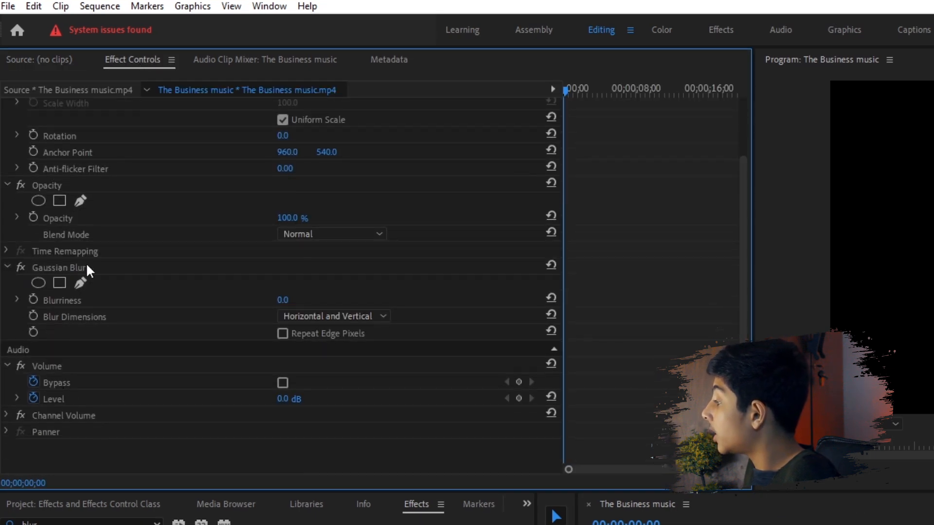
scroll(74, 281, "up", 3)
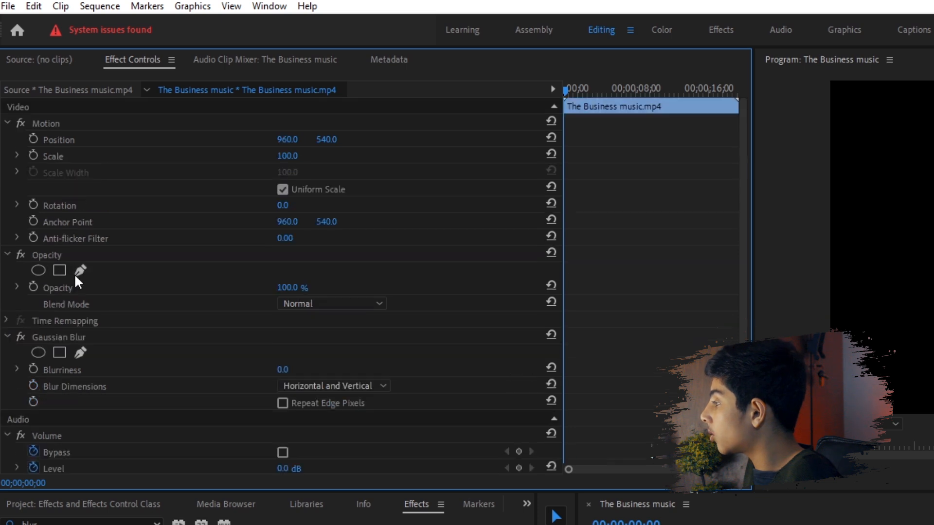
scroll(46, 344, "down", 1)
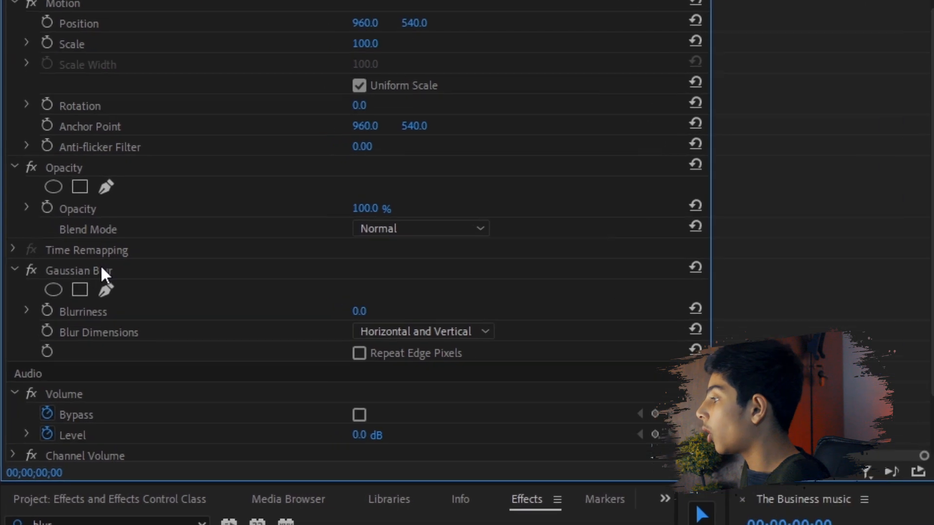
scroll(74, 321, "down", 1)
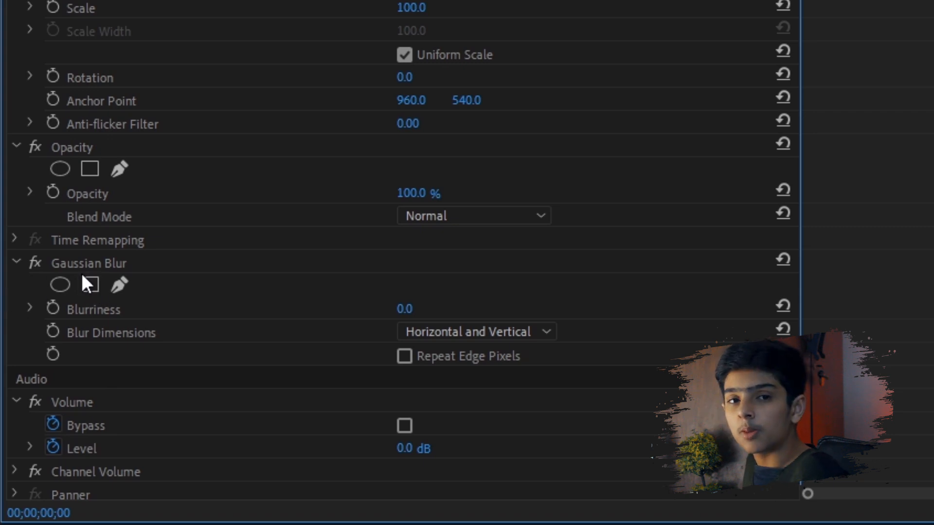
scroll(90, 292, "down", 2)
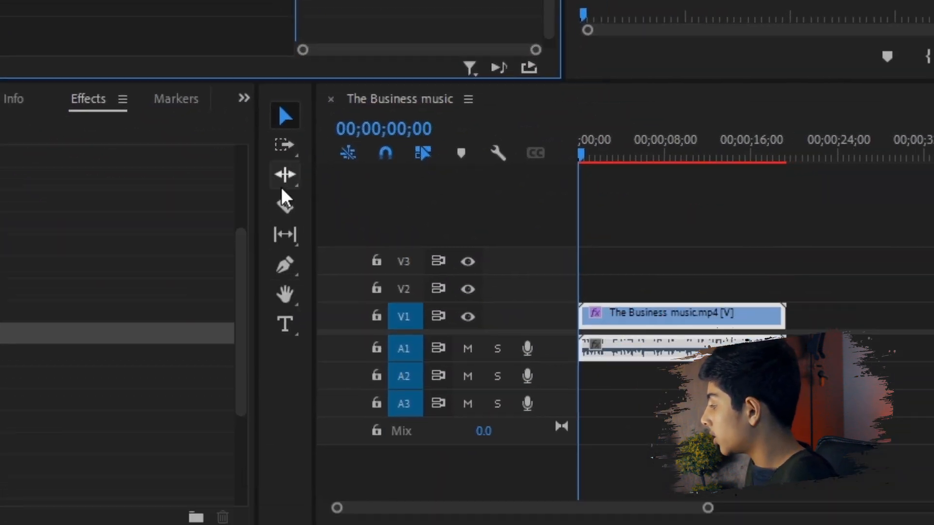
left_click(285, 265)
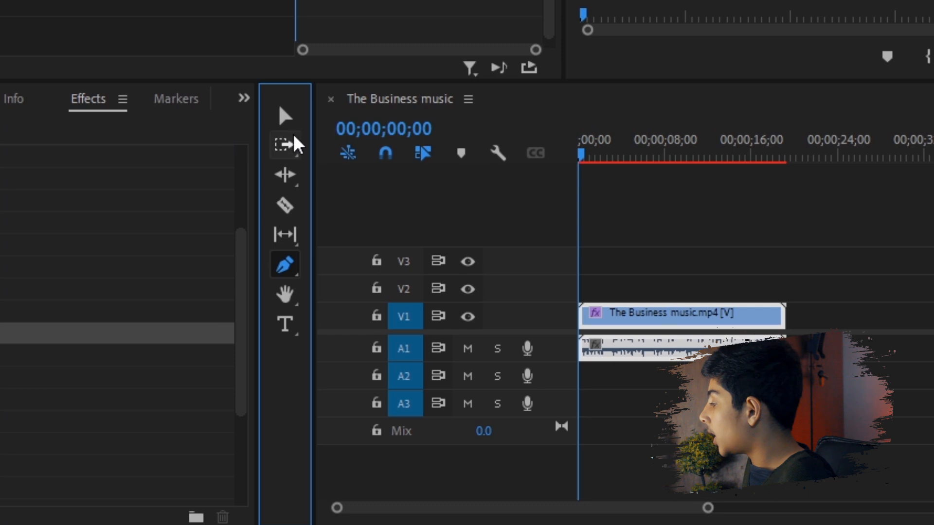
left_click(292, 117)
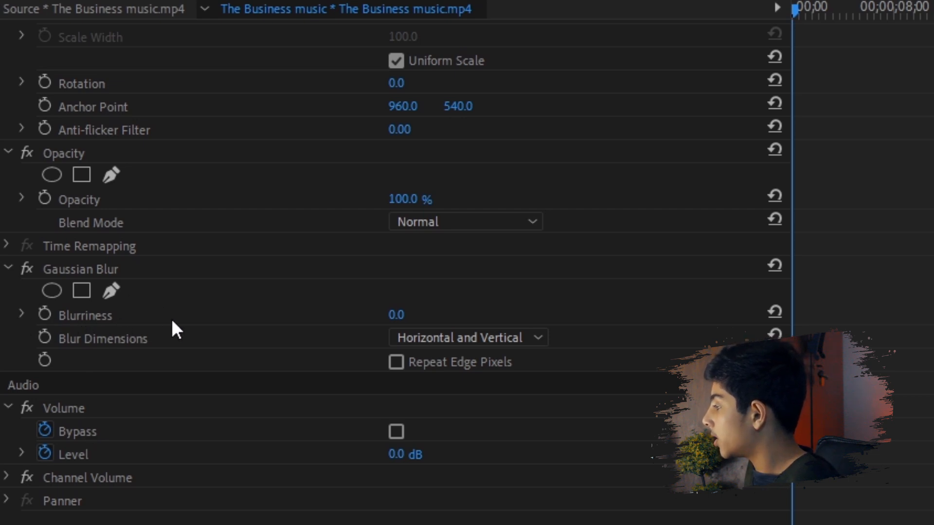
Move the playhead to 00;00;01;25 and set the Gaussian Blur's Blurriness to 80.
left_click_drag(833, 10, 816, 10)
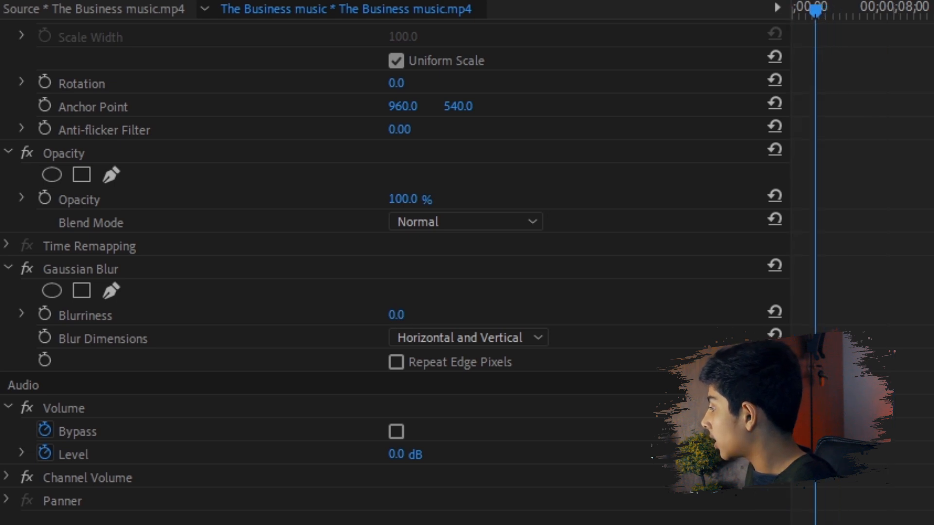
left_click_drag(407, 315, 449, 315)
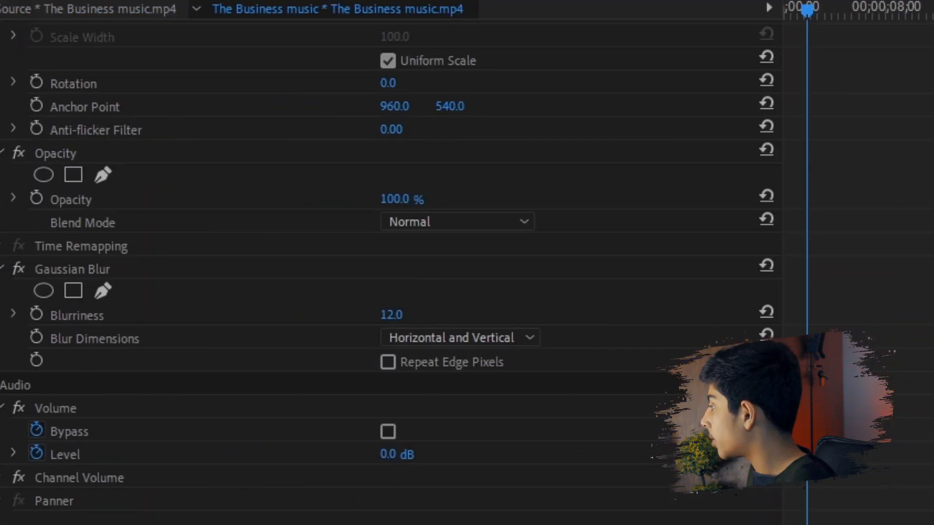
mouse_move(391, 314)
left_mouse_down()
mouse_move(438, 317)
mouse_move(396, 319)
left_mouse_up()
left_click(410, 313)
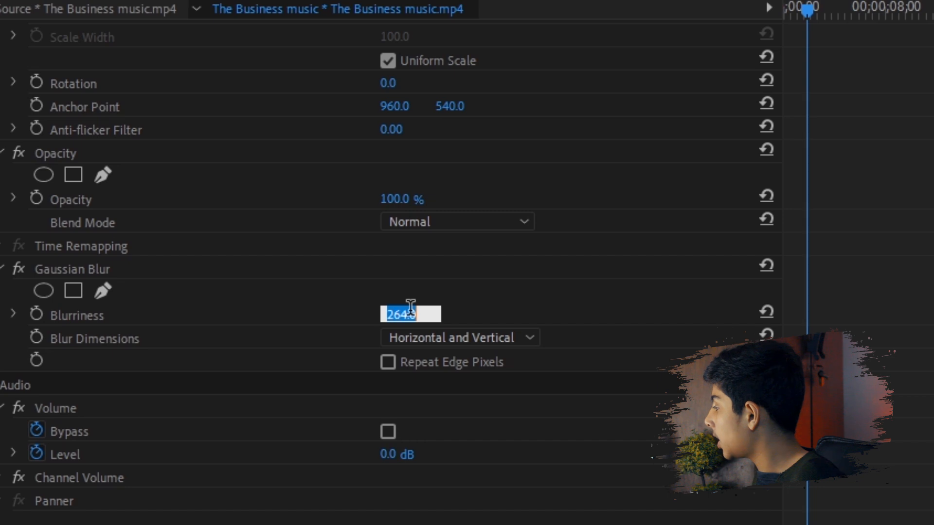
type("80")
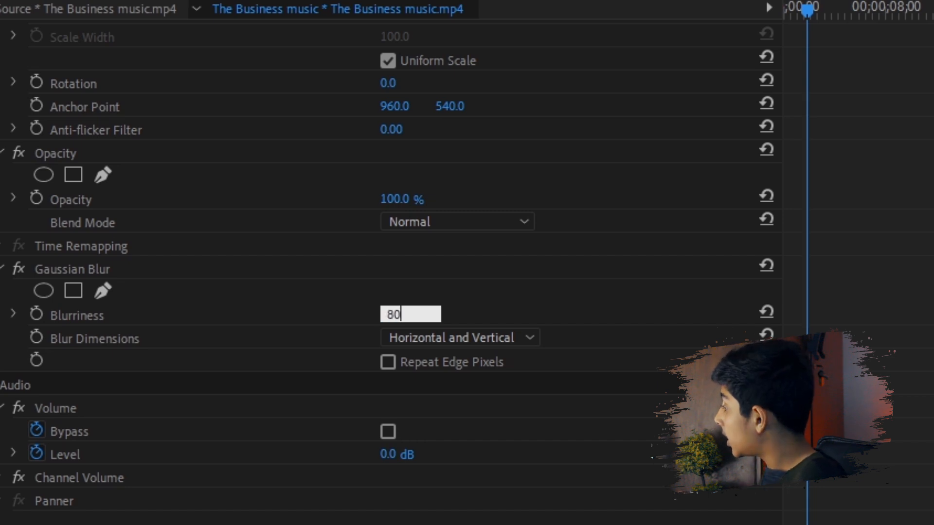
key("Return")
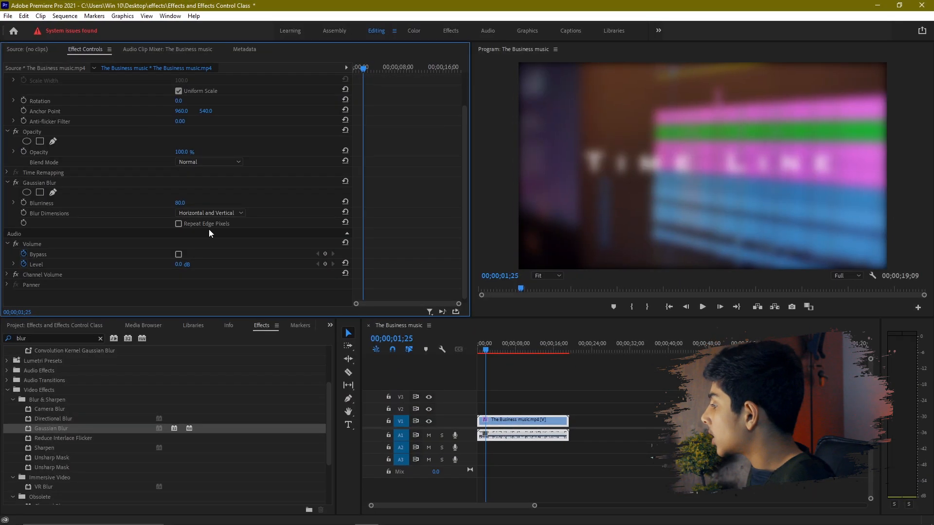
Try the Horizontal and the Vertical option of the Gaussian Blur's Blur Dimensions, and restore the combined Horizontal and Vertical option.
left_click(193, 216)
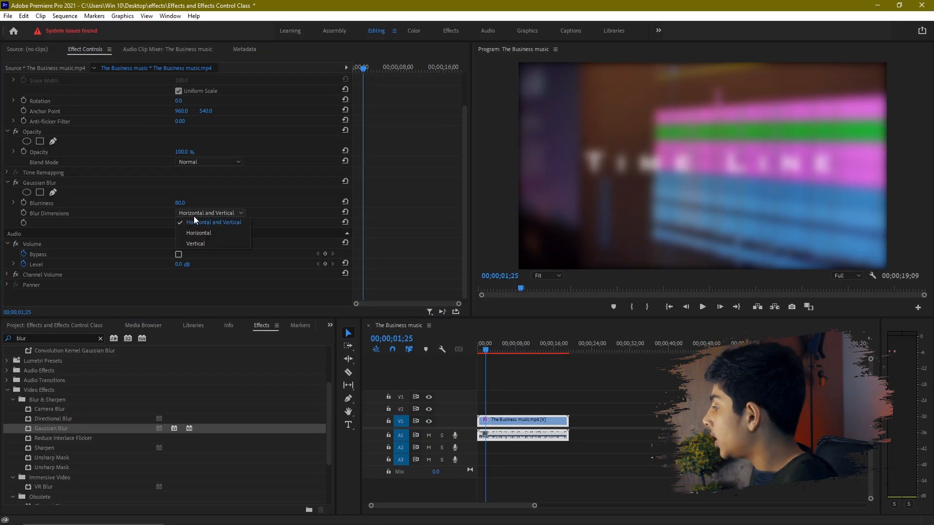
left_click(197, 234)
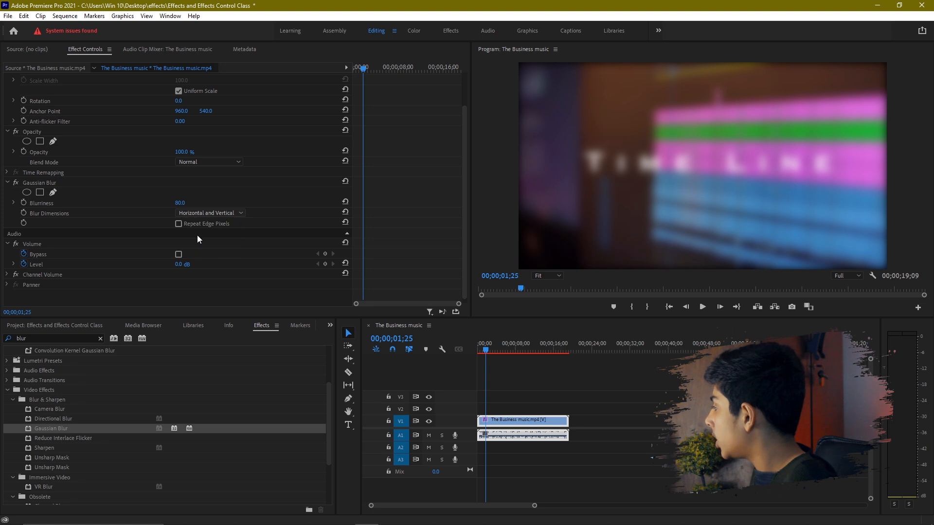
left_click(211, 214)
left_click(221, 244)
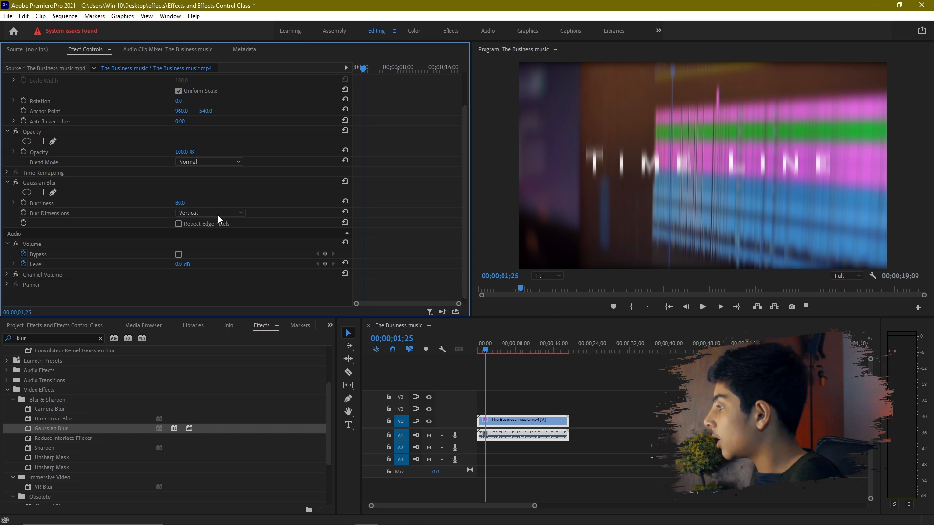
left_click(222, 212)
left_click(218, 224)
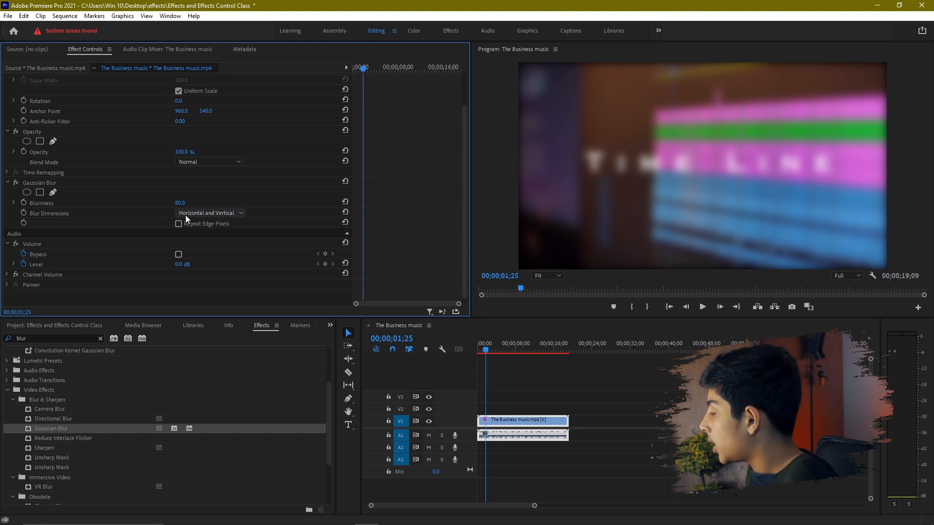
Compare the Vertical blur direction once more and set the Gaussian Blur's Blur Dimensions to Horizontal.
left_click(231, 217)
left_click(203, 242)
left_click(211, 212)
left_click(209, 233)
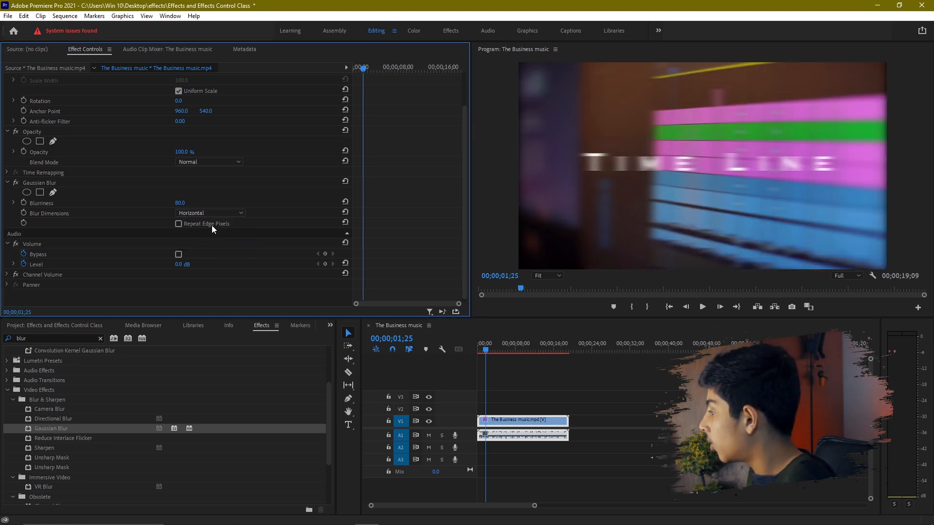
Try Repeat Edge Pixels on the Gaussian Blur and turn it off again.
left_click(176, 226)
left_click(179, 224)
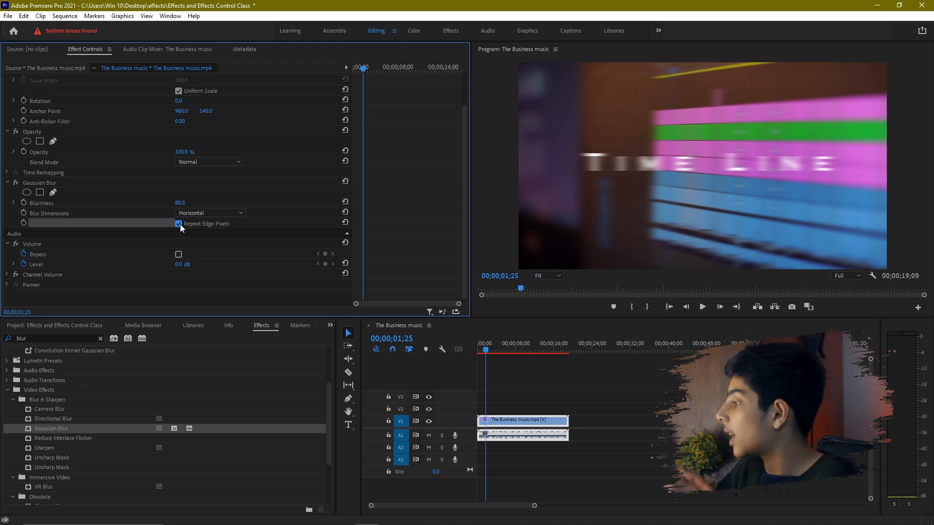
left_click(179, 224)
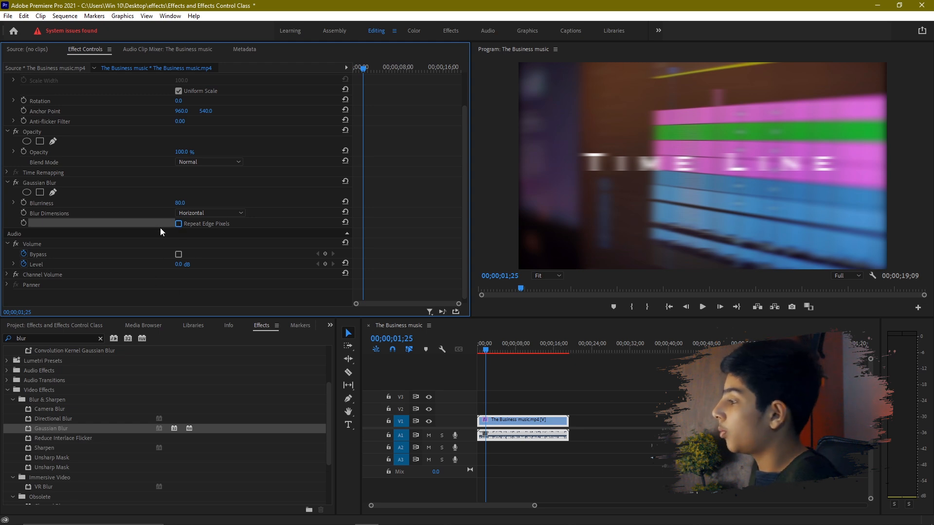
Remove the Gaussian Blur effect from the clip in Effect Controls.
right_click(53, 184)
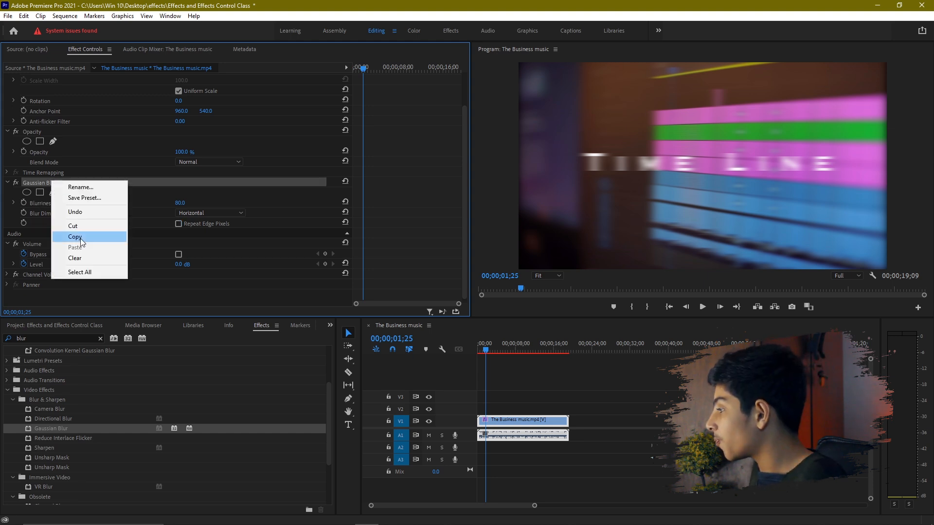
left_click(89, 258)
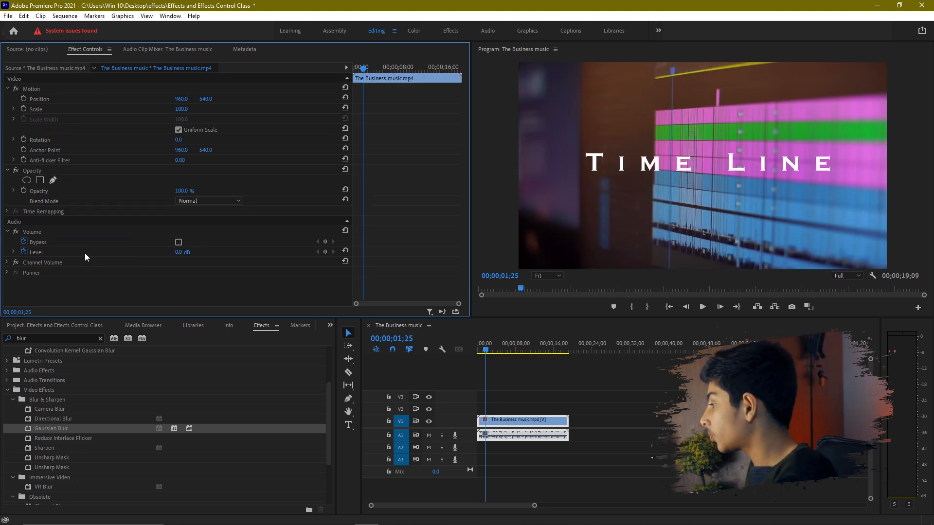
Undo the removal of the Gaussian Blur and select the clip on V1 to show its effects.
left_click(23, 331)
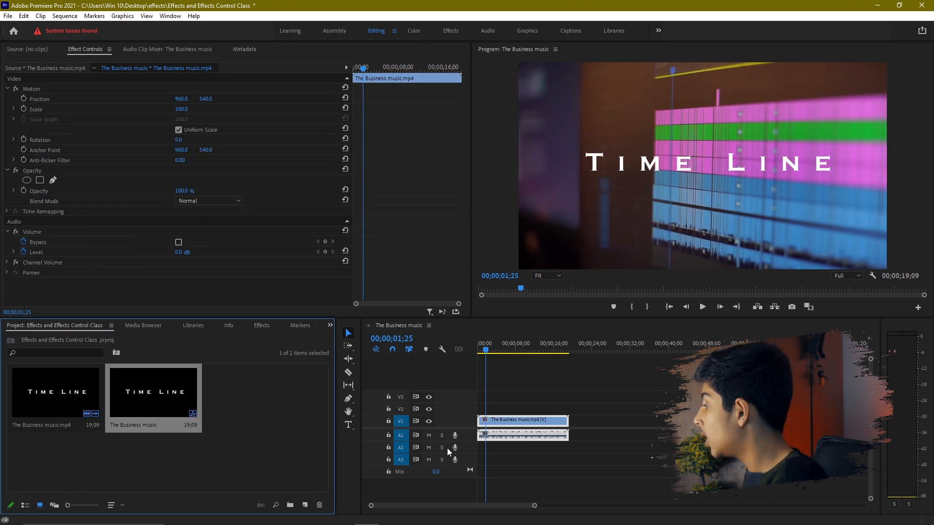
left_click(562, 405)
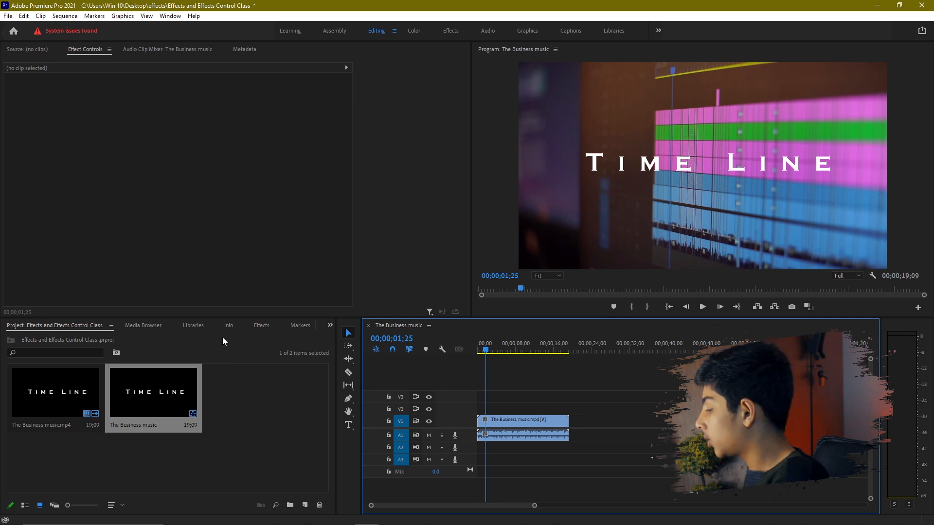
key("ctrl+z")
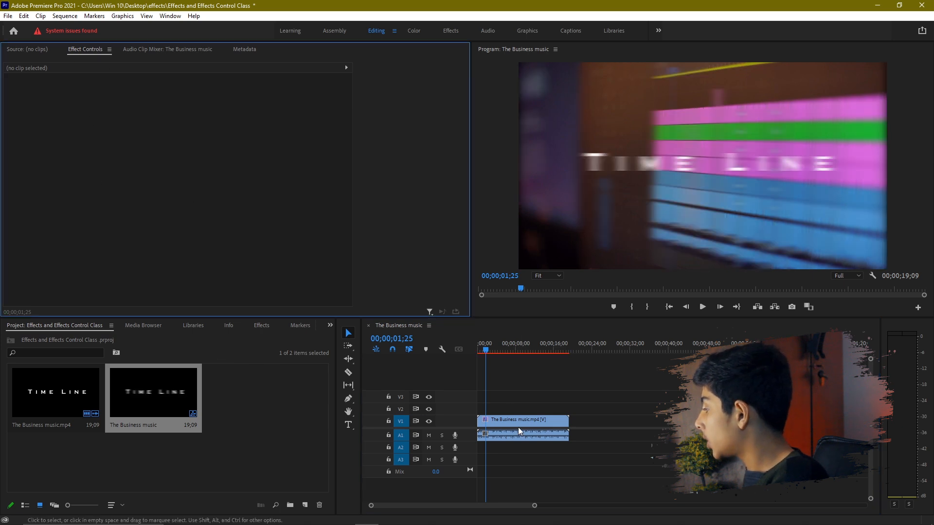
left_click(62, 56)
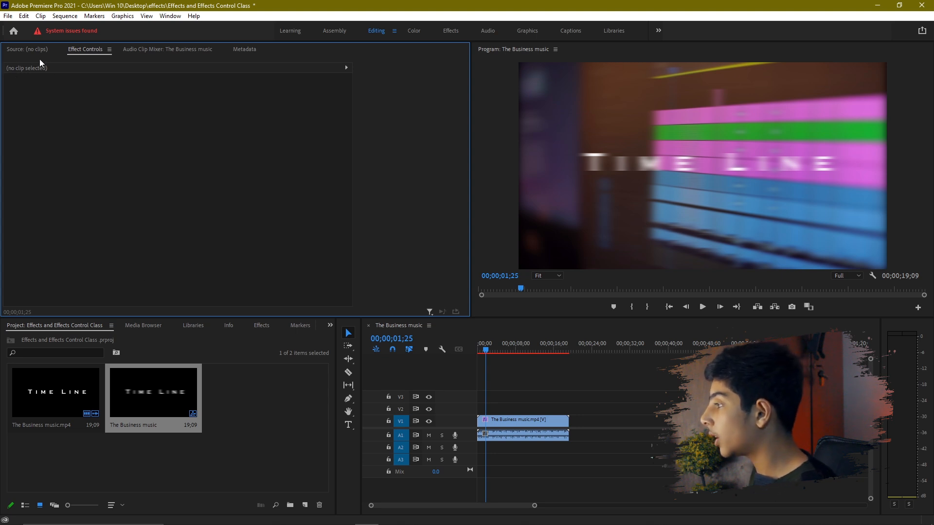
left_click(515, 435)
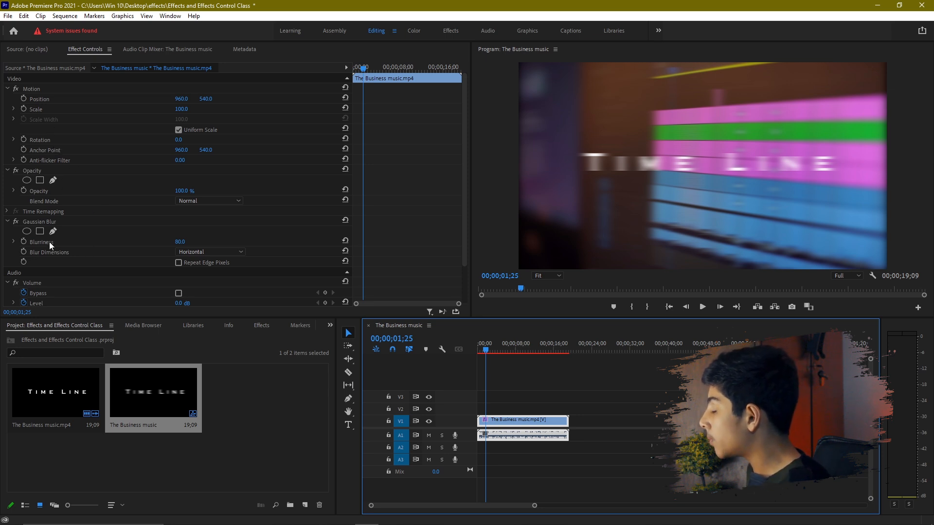
Cut the Gaussian Blur effect and paste it back onto the clip, and clear it from the clip again.
right_click(31, 221)
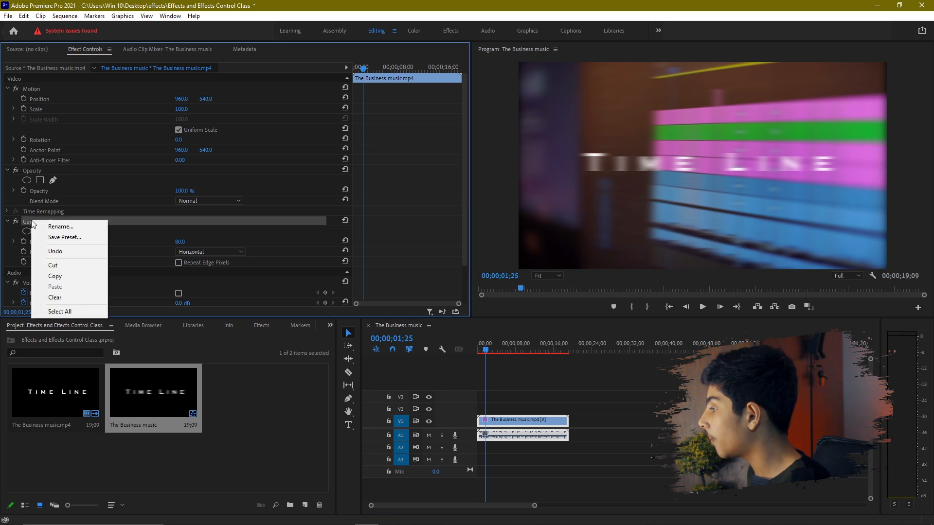
left_click(53, 265)
key("ctrl+v")
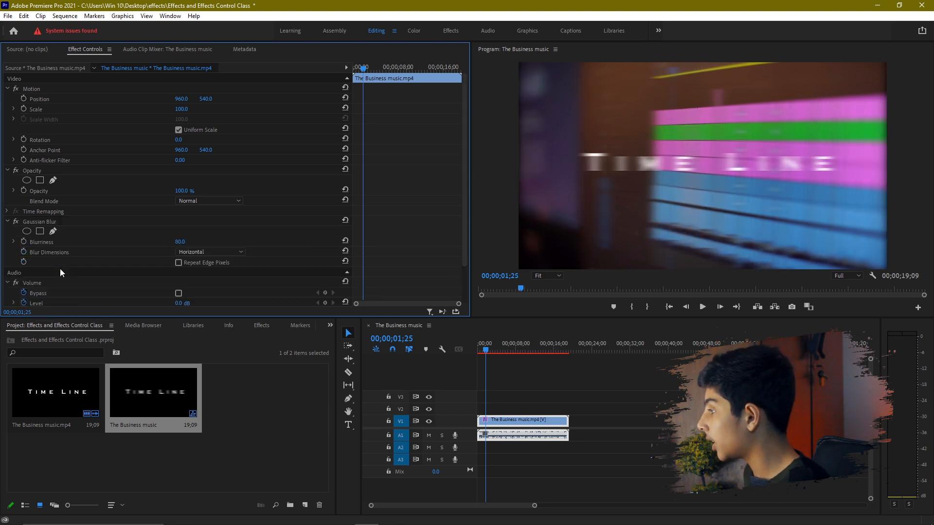
right_click(39, 223)
left_click(64, 300)
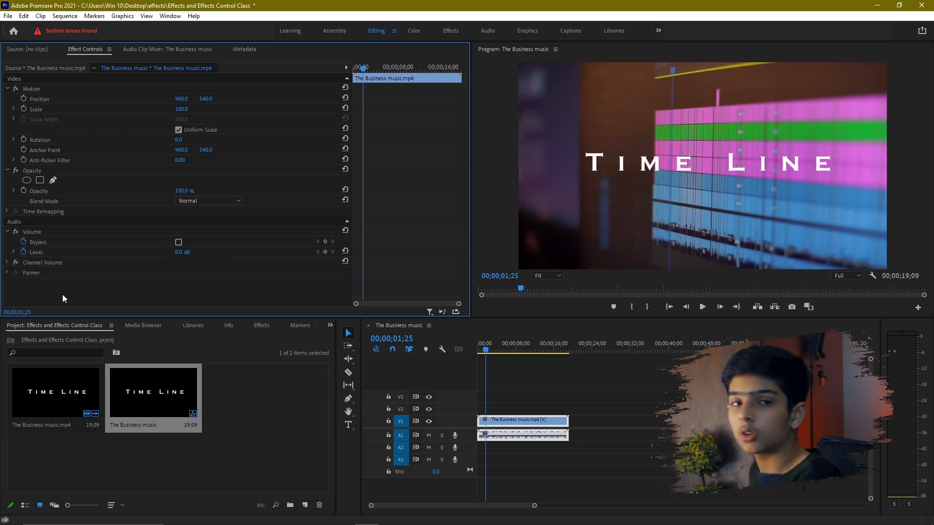
Try shifting the clip's Position to about 837, 345 and reset the Position parameter.
left_click(504, 426)
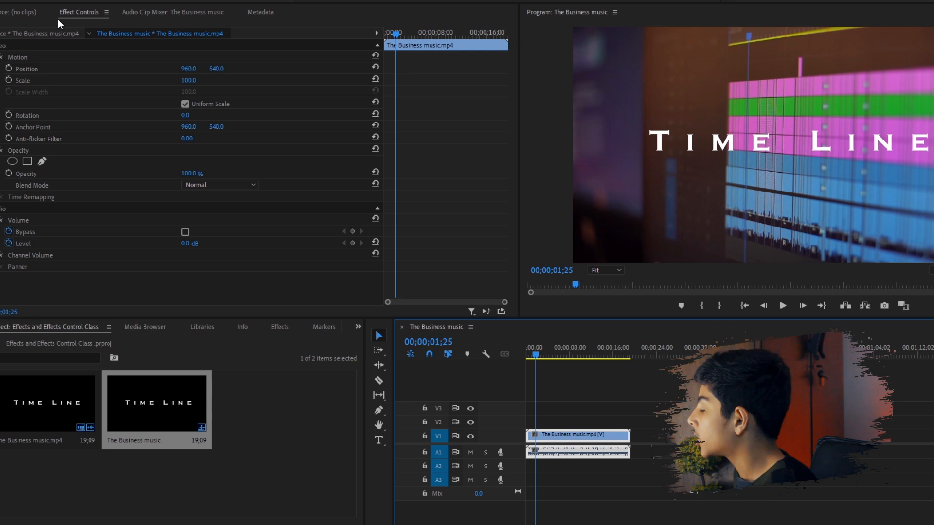
left_click(314, 437)
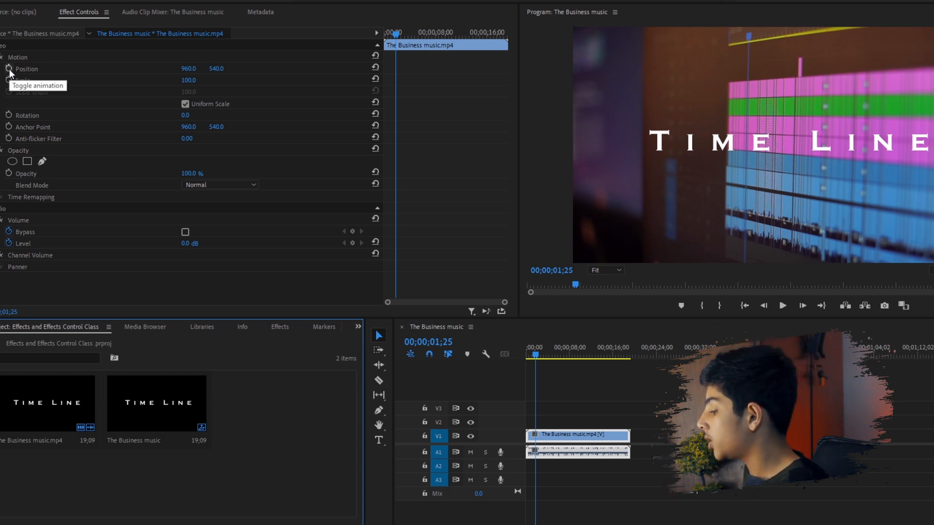
left_click_drag(189, 68, 157, 68)
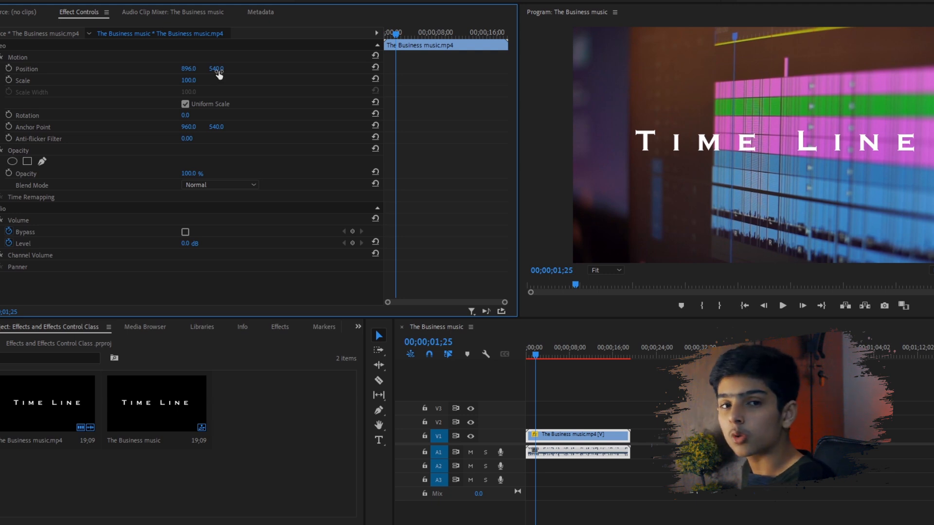
left_click_drag(217, 68, 294, 74)
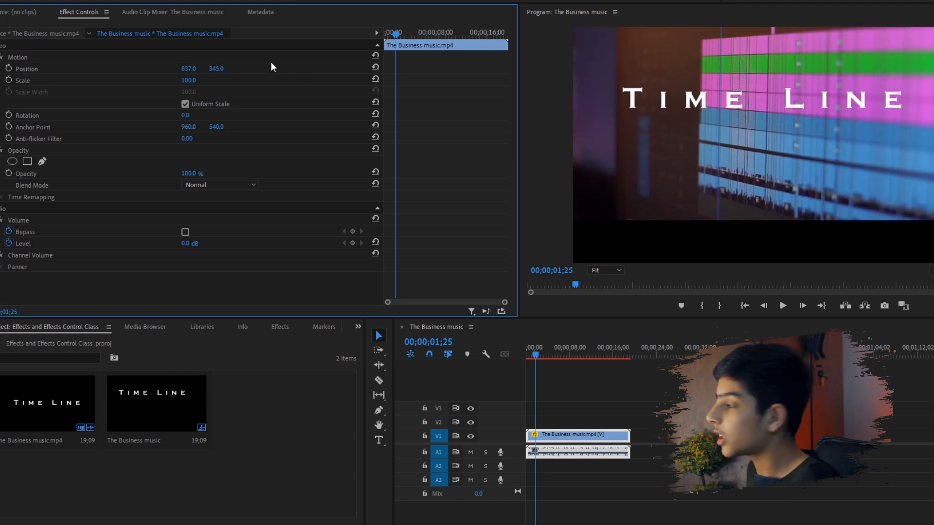
left_click(375, 69)
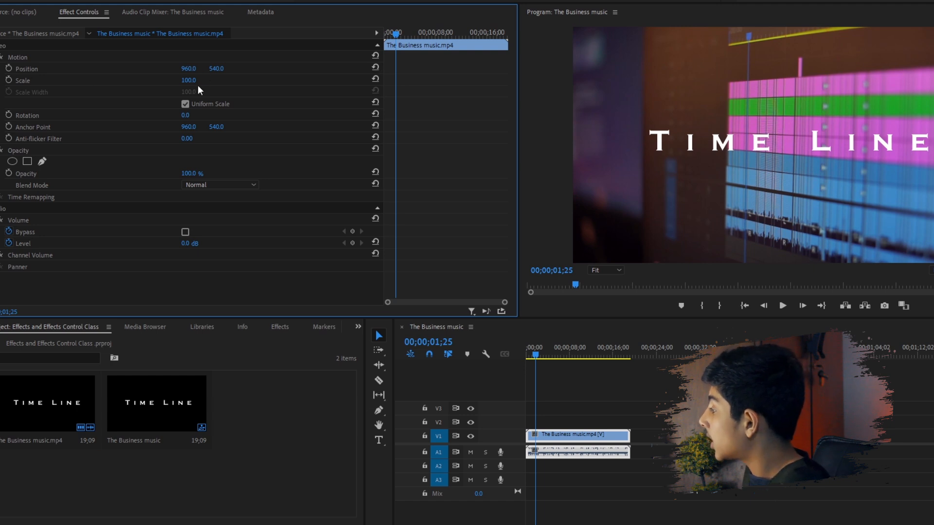
Try enlarging the clip's Scale to 189, play it, reduce the Scale to 109 and reset the parameter.
left_click_drag(189, 80, 232, 80)
key("space")
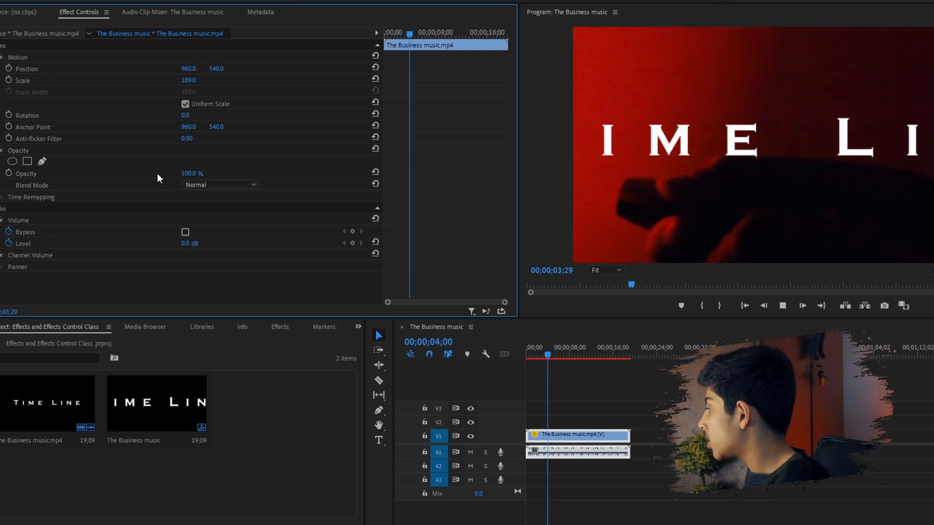
left_click_drag(188, 80, 149, 81)
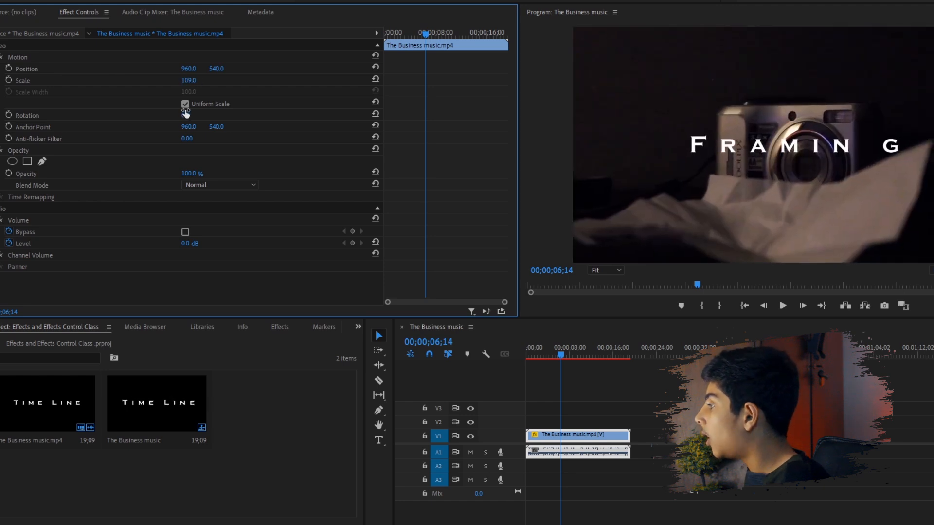
left_click(375, 79)
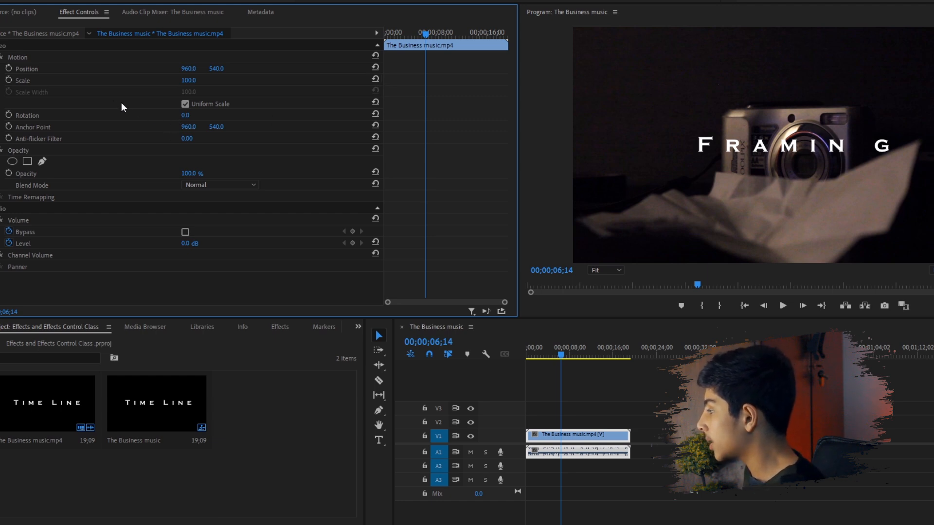
Try a Rotation of -34° and a horizontal Anchor Point of 823 on the clip, and reset both parameters.
mouse_move(185, 117)
left_mouse_down()
mouse_move(158, 117)
mouse_move(168, 117)
left_mouse_up()
key("space")
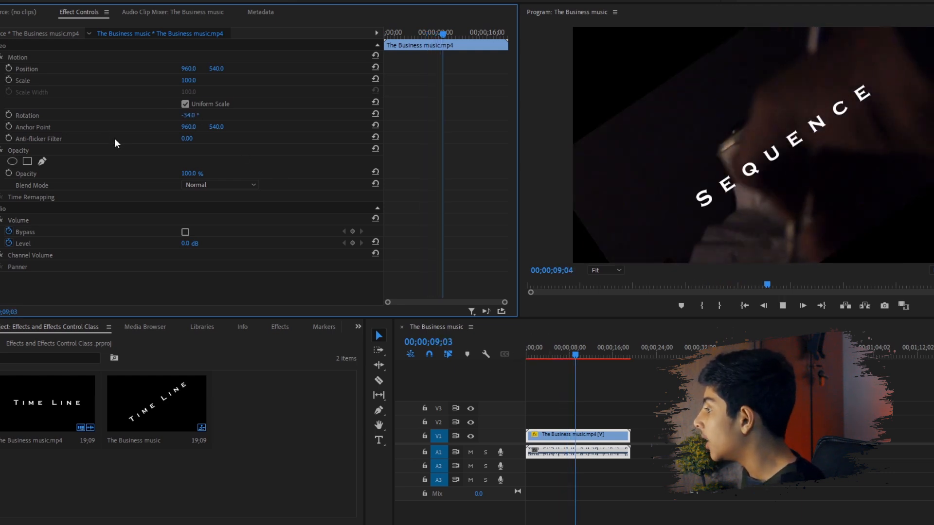
left_click_drag(190, 127, 116, 127)
left_click(194, 126)
double_click(194, 126)
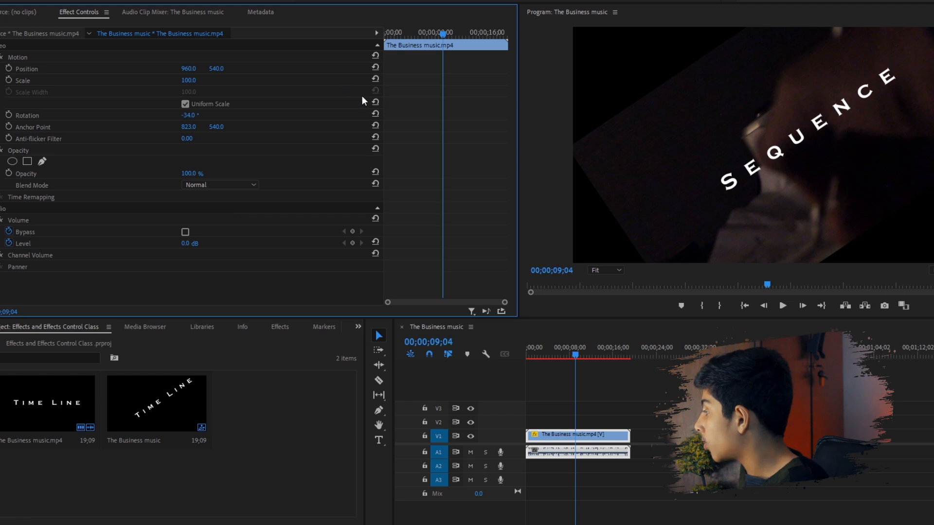
left_click(376, 113)
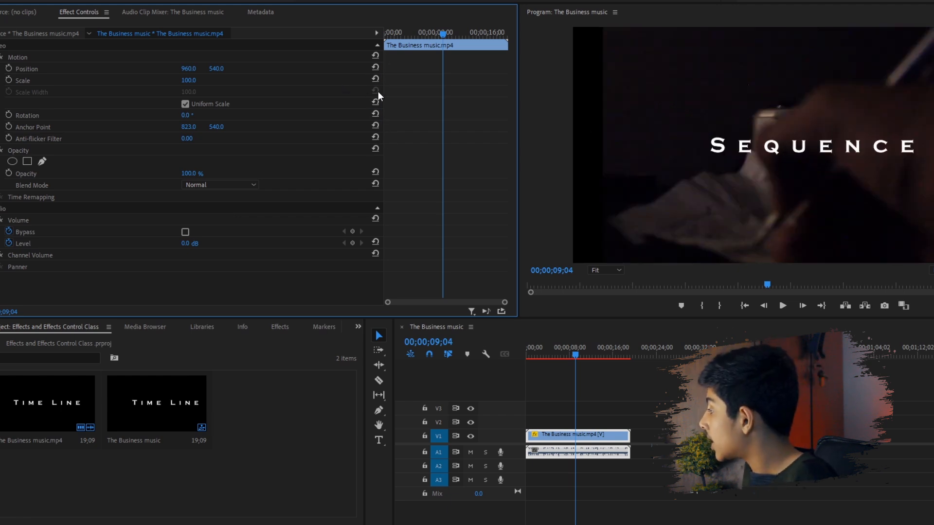
left_click(376, 125)
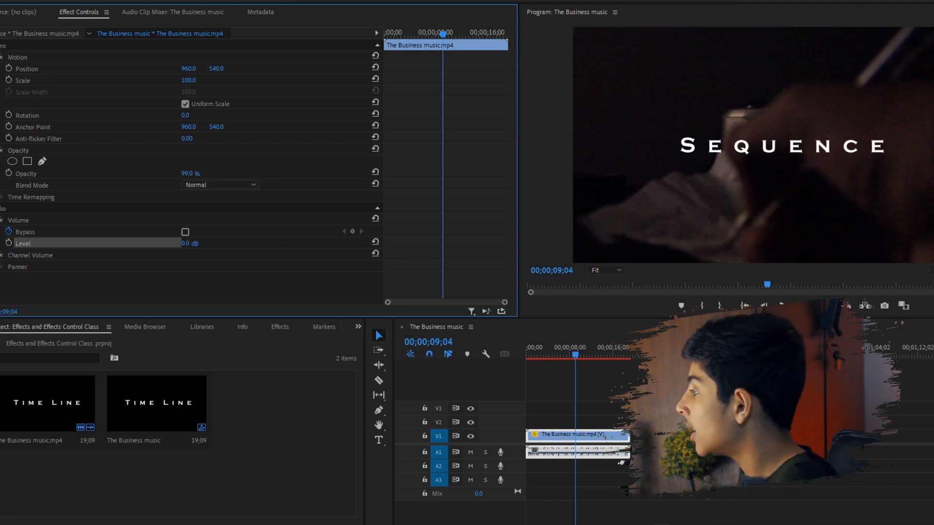
Delete both the video clip and its sequence from the project.
left_click(14, 13)
left_click(80, 17)
left_click_drag(311, 371, 3, 450)
key("Delete")
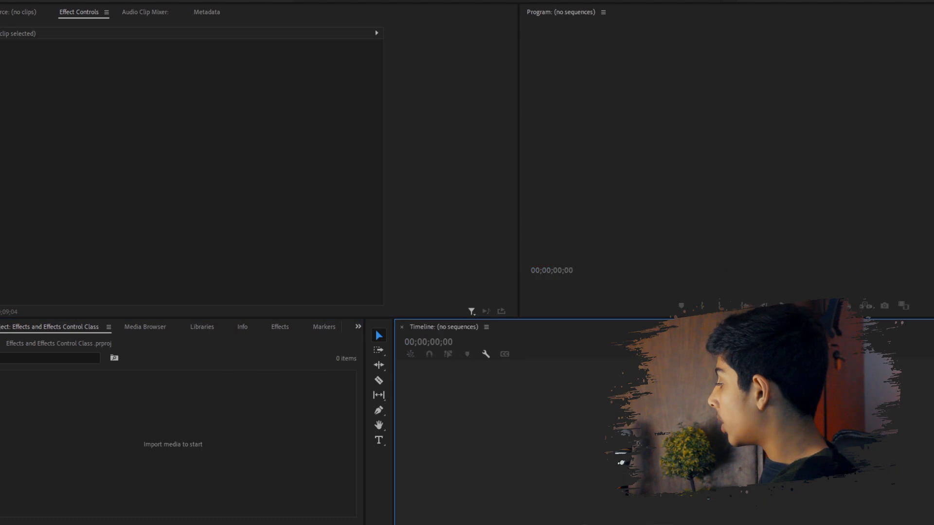
Import The Business music video from the Recordings folder into the empty project.
double_click(137, 456)
scroll(186, 188, "down", 2)
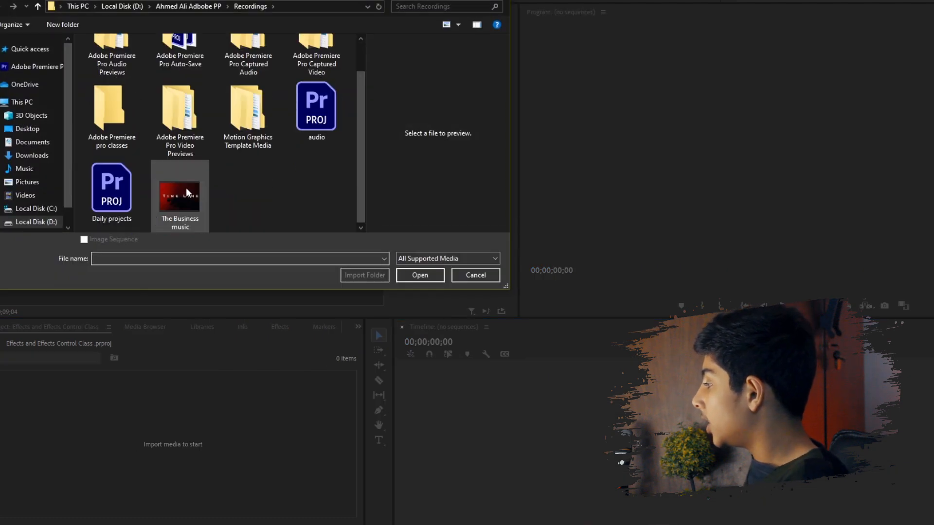
double_click(186, 187)
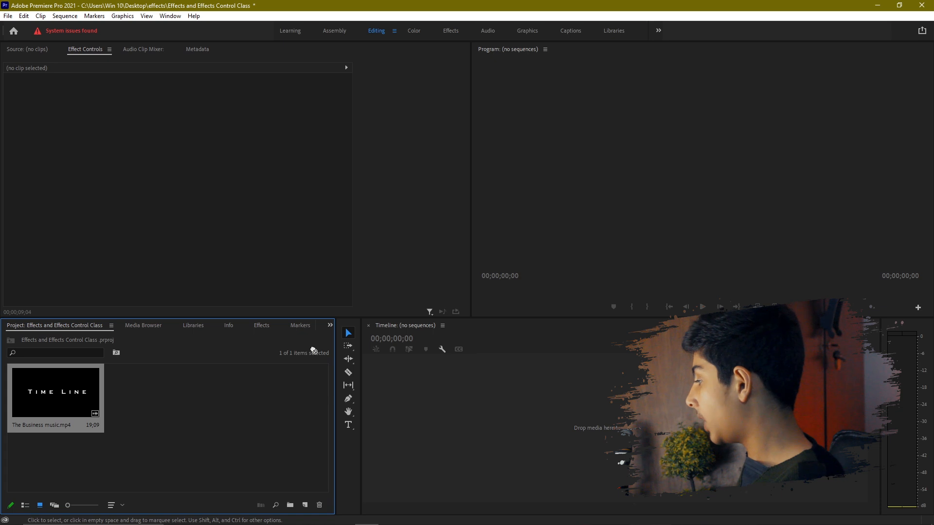
Try creating a sequence from the imported clip in the empty timeline, and undo the clip placement and the sequence.
left_click_drag(520, 420, 520, 418)
key("ctrl+z")
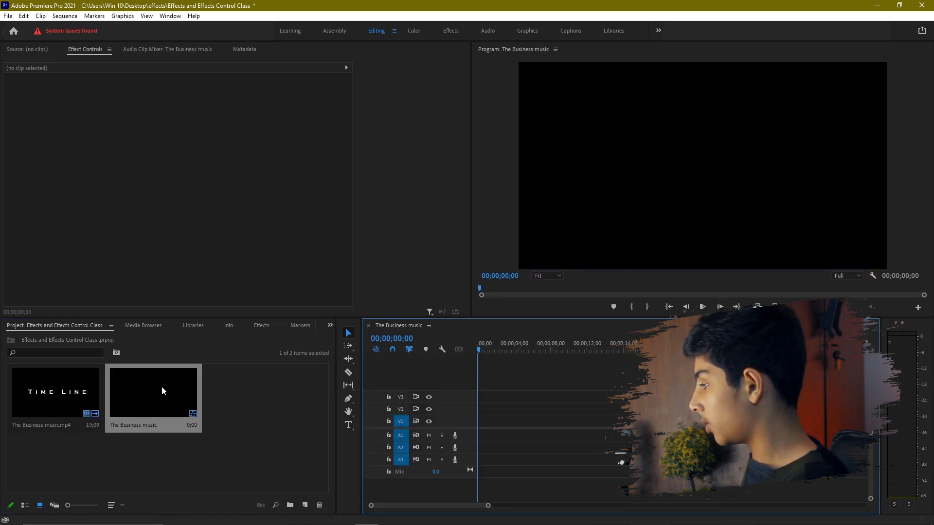
key("ctrl+z")
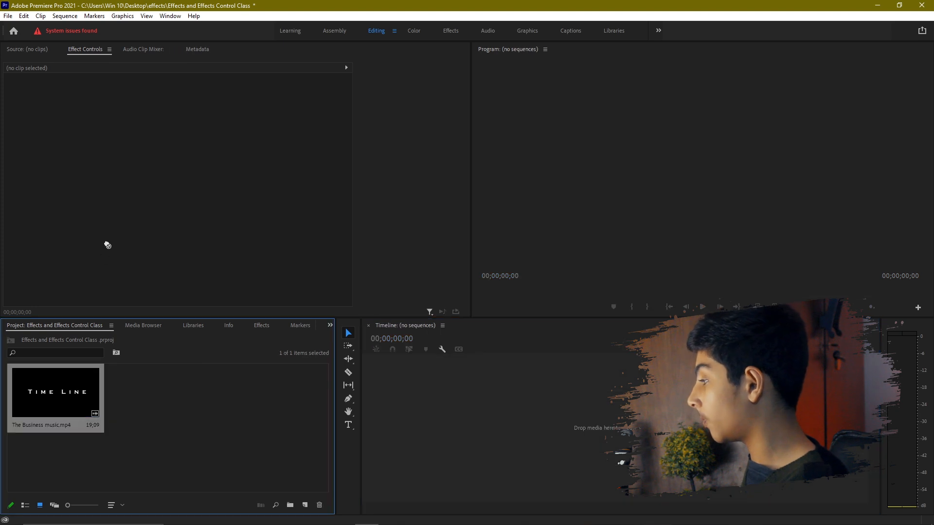
Open The Business music.mp4 in the Source monitor and compare that view with the clip's Effect Controls.
left_click(34, 49)
double_click(51, 417)
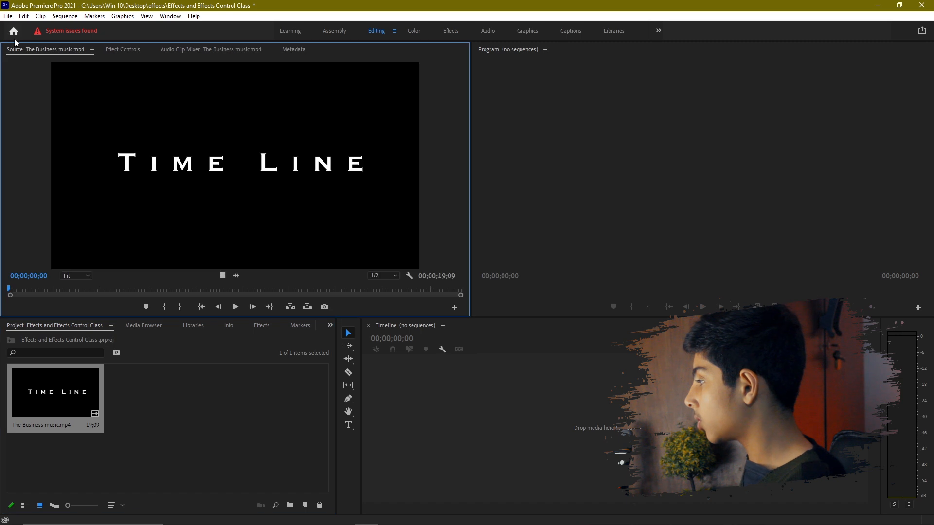
left_click(118, 50)
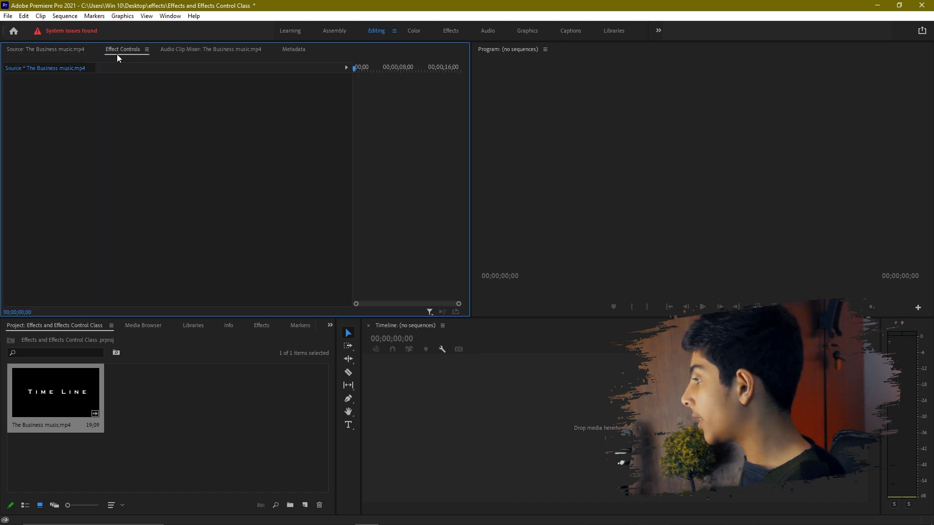
left_click(50, 52)
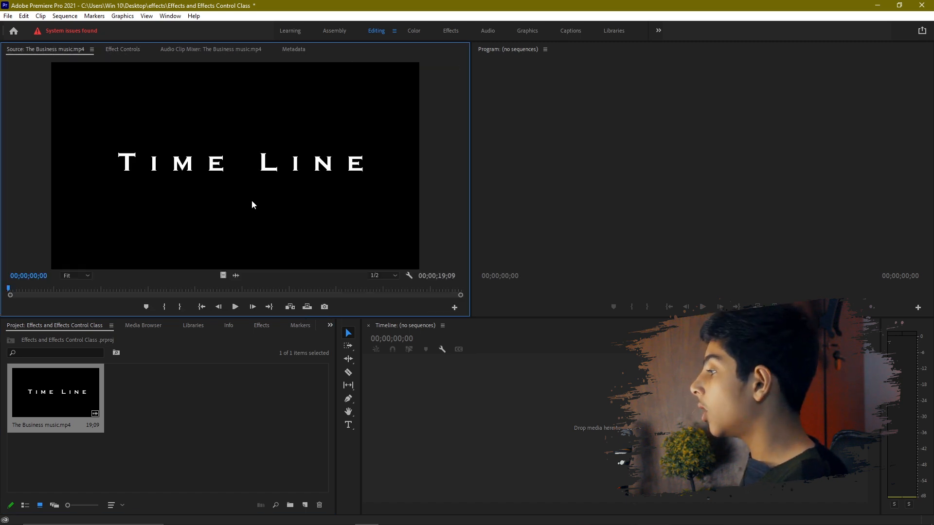
left_click(118, 50)
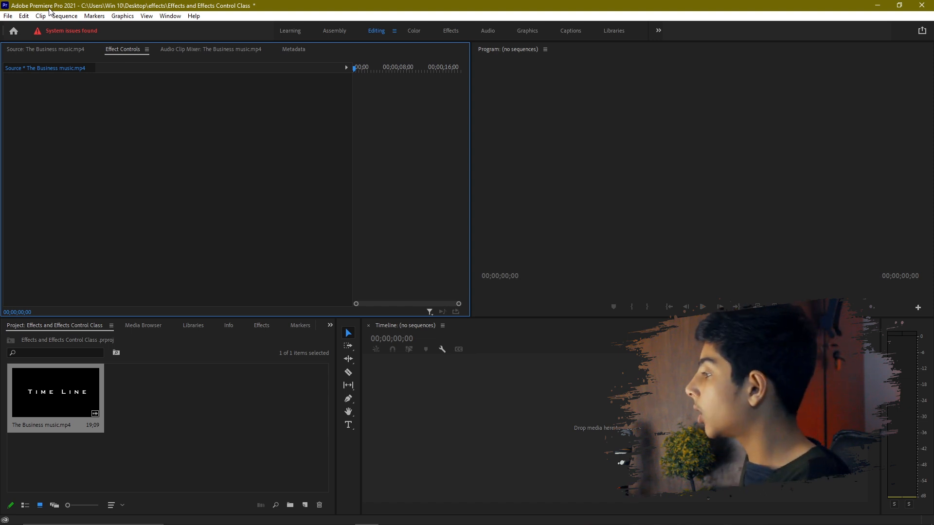
left_click(43, 50)
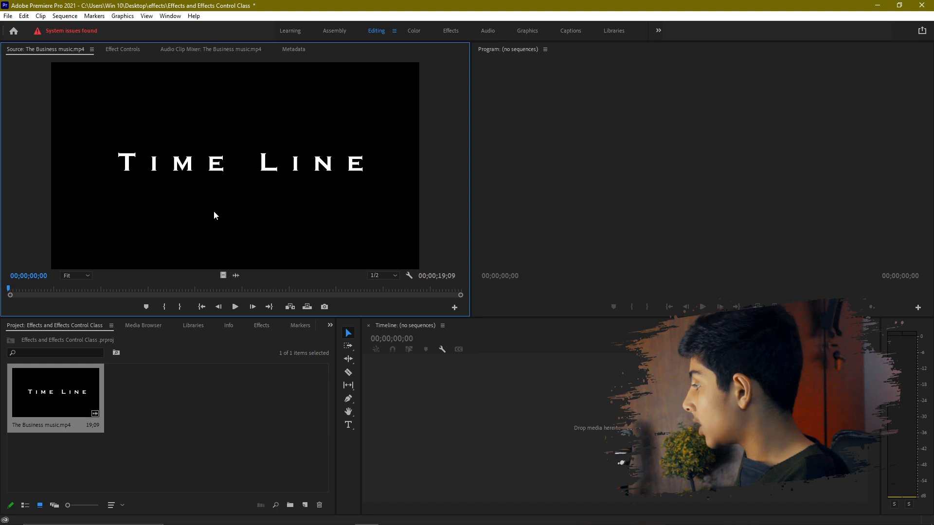
Undo the import of the clip and import The Business music video into the project again.
key("ctrl+v")
key("ctrl+z")
key("ctrl+z")
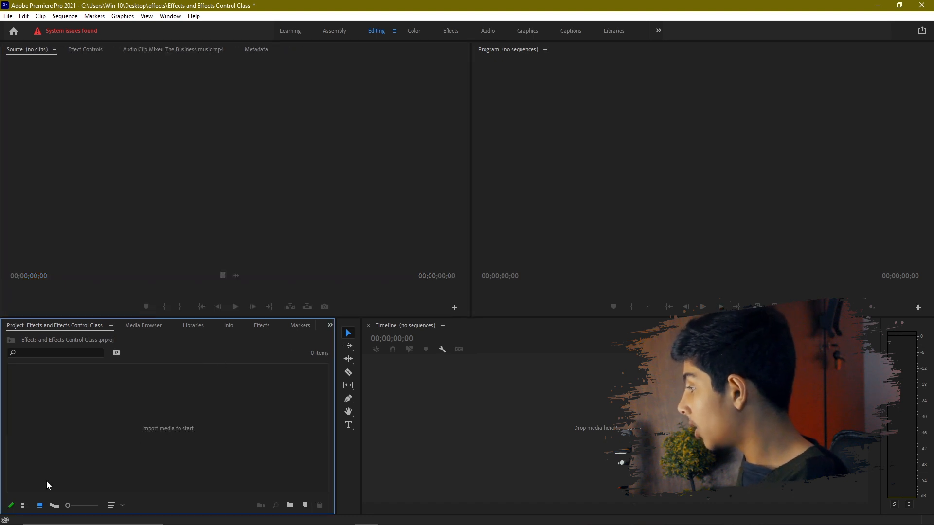
double_click(112, 398)
double_click(186, 238)
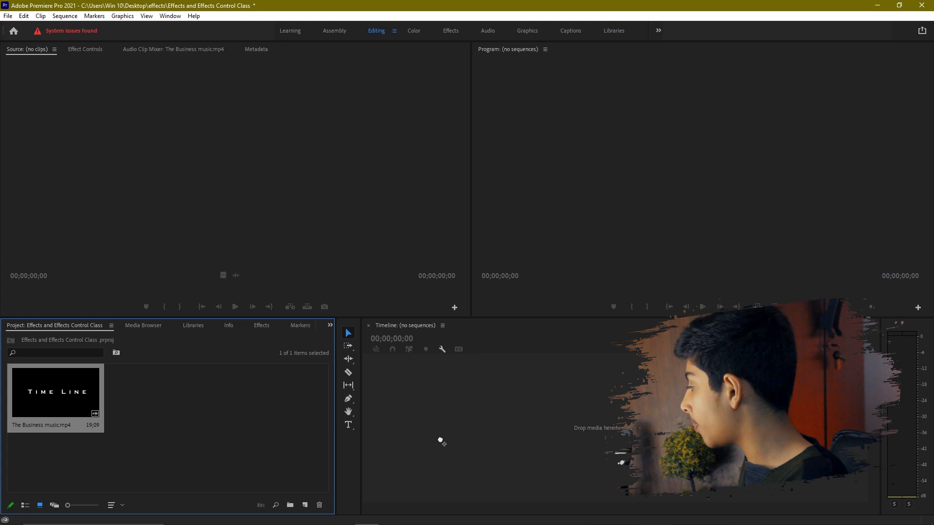
Create a sequence from The Business music.mp4 and delete its video and audio from the timeline.
left_click_drag(423, 422, 422, 421)
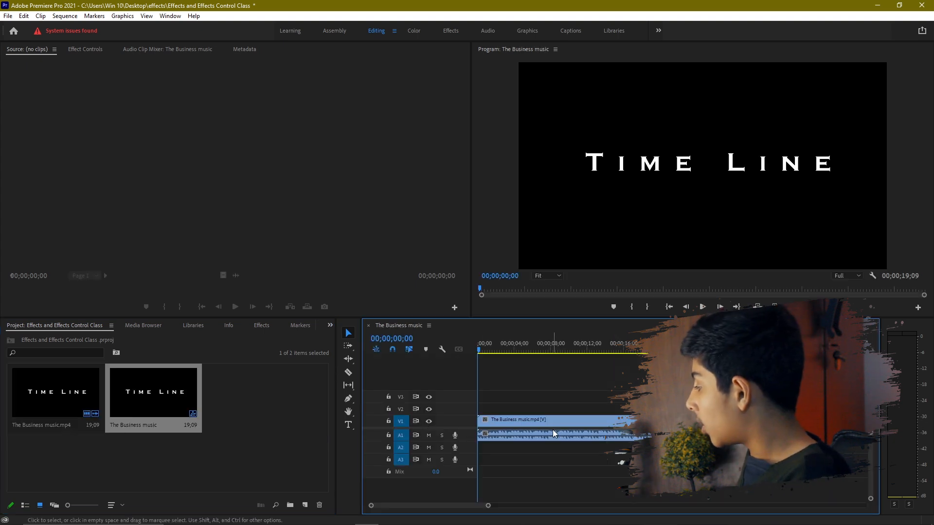
left_click_drag(575, 457, 535, 393)
key("Delete")
Place The Business music.mp4 at the start of tracks V1 and A1 and play the sequence briefly.
left_click_drag(87, 398, 484, 420)
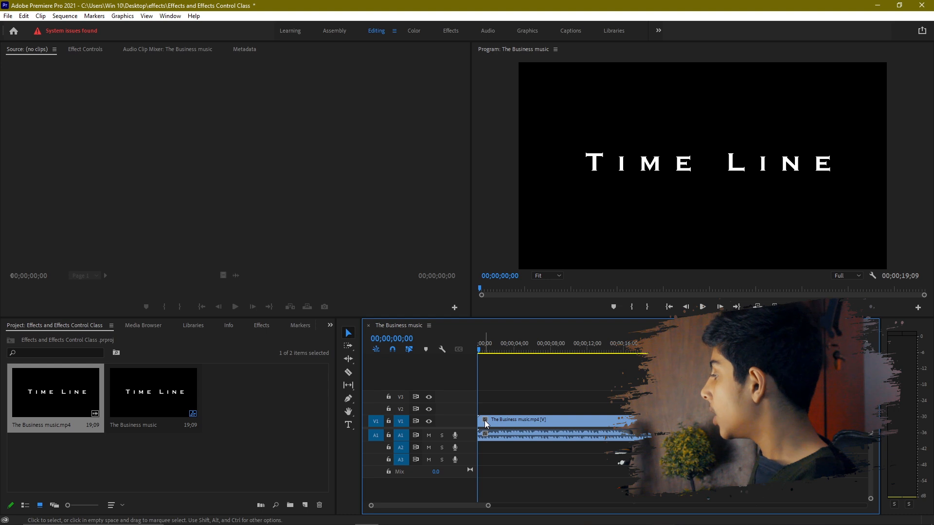
key("space")
key("space")
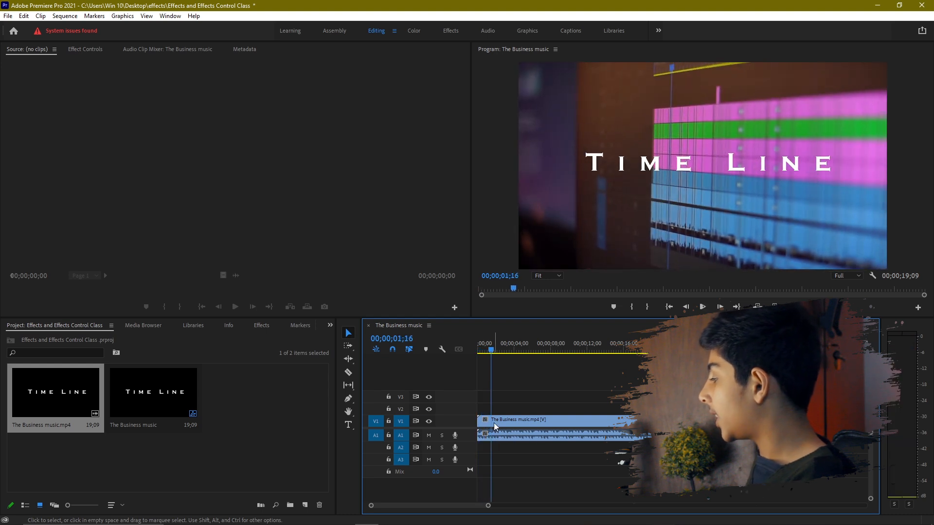
Look through the Effect Controls, Audio Clip Mixer and Metadata panels for the sequence.
left_click(80, 49)
left_click(163, 48)
left_click(238, 49)
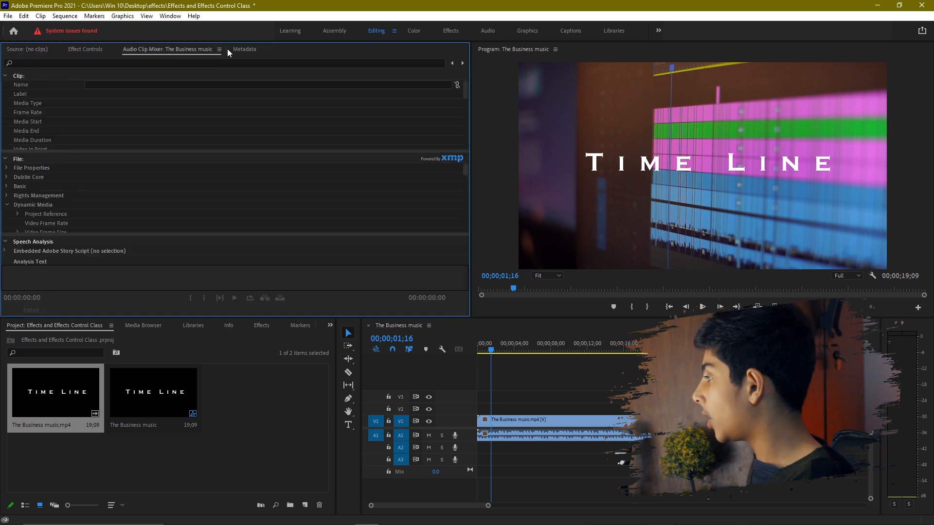
left_click(184, 54)
left_click(233, 52)
left_click(178, 52)
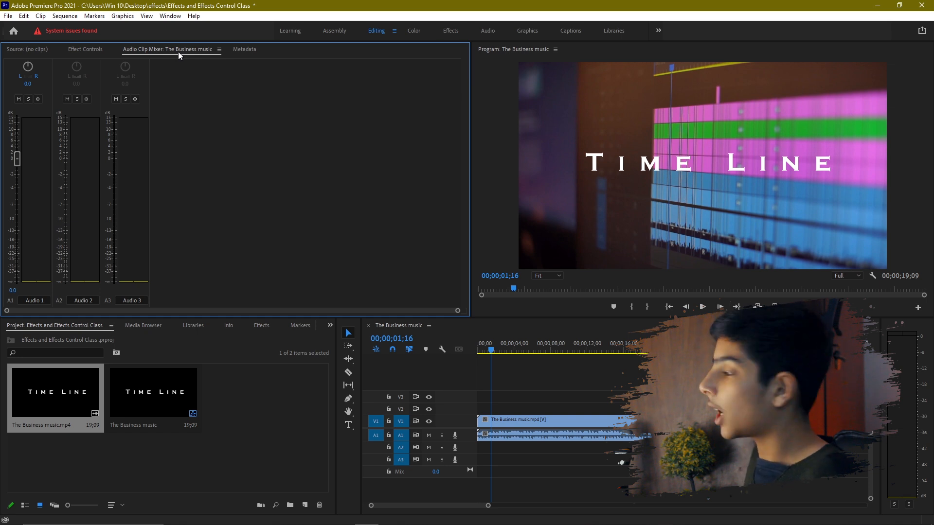
Show the Effect Controls of the The Business music.mp4 clip on the timeline and play it briefly.
left_click(94, 46)
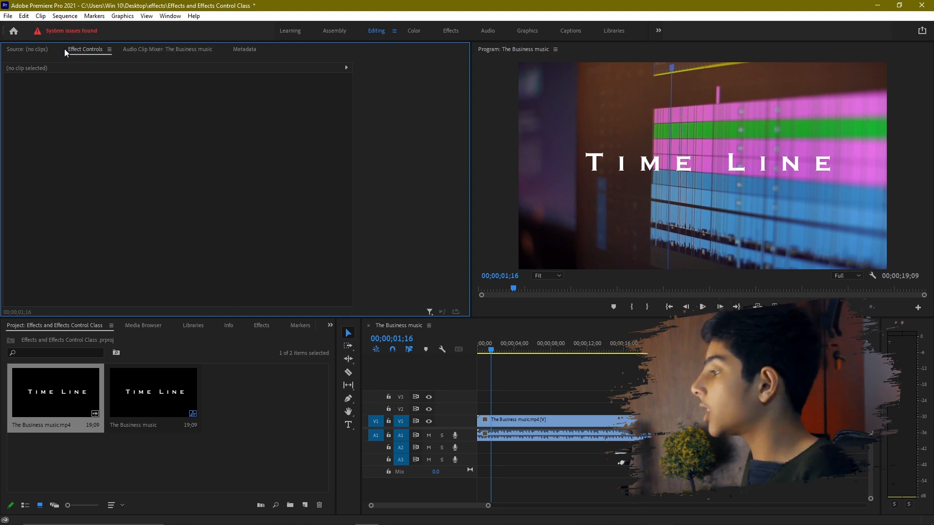
left_click(481, 430)
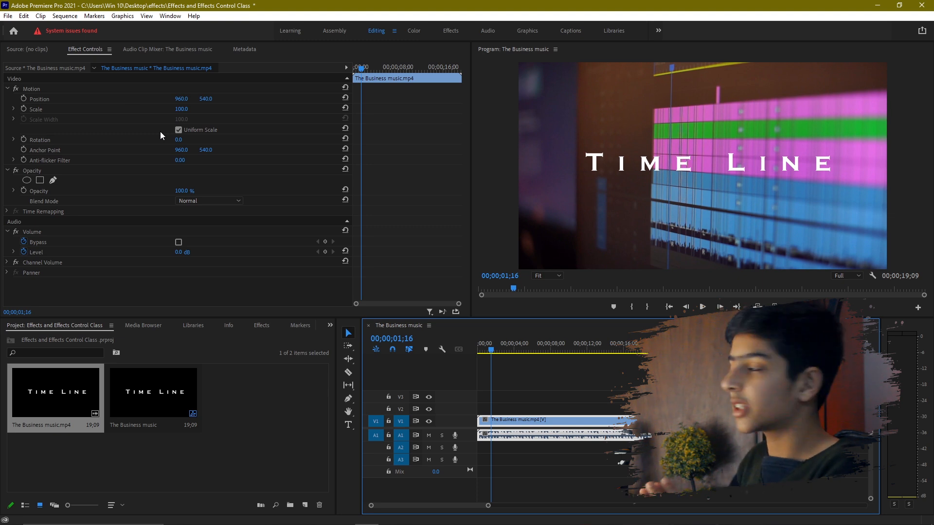
key("space")
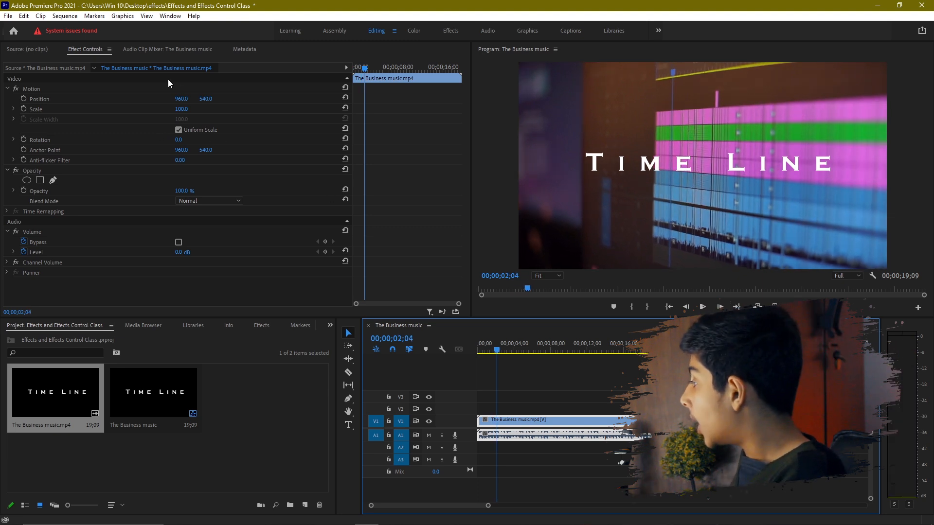
Set the clip's Scale to 123.
left_click(181, 109)
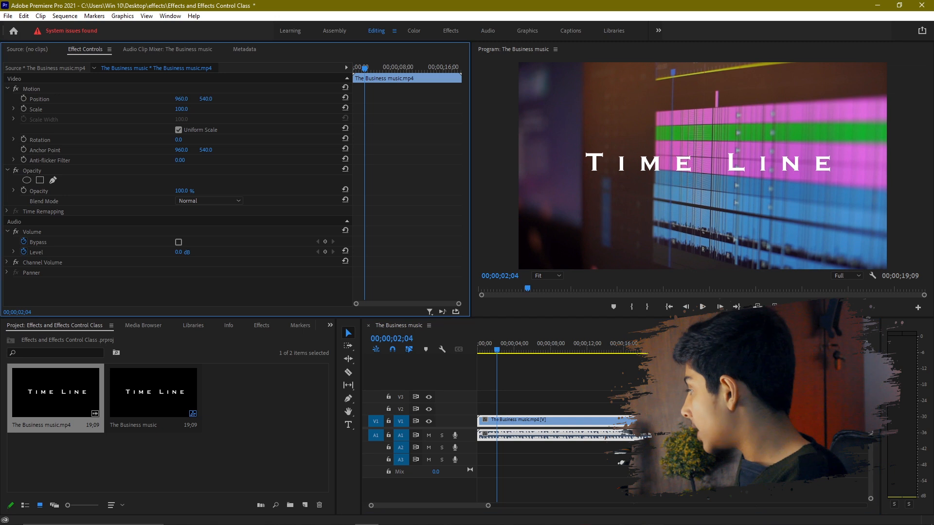
type("125")
key("Return")
left_click_drag(181, 109, 181, 110)
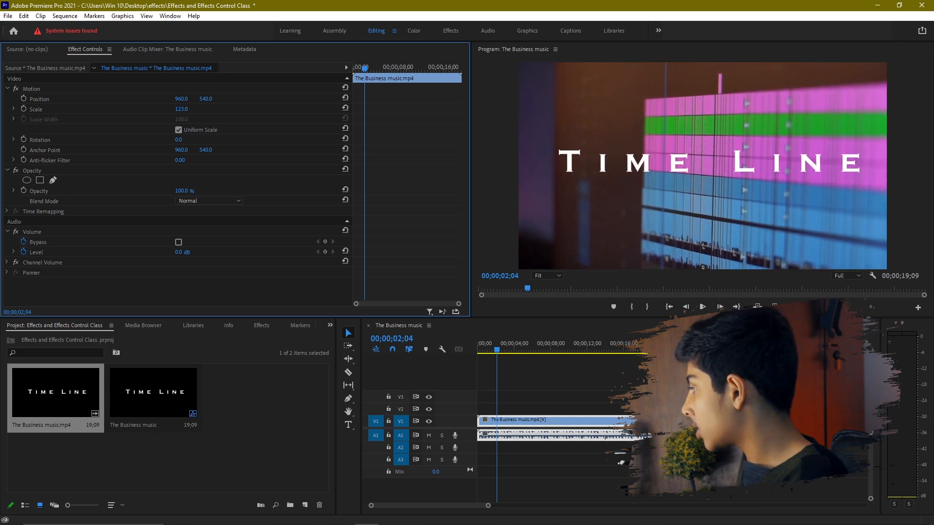
Switch the clip's Motion effect off and on twice to compare the frame with and without it.
left_click(15, 88)
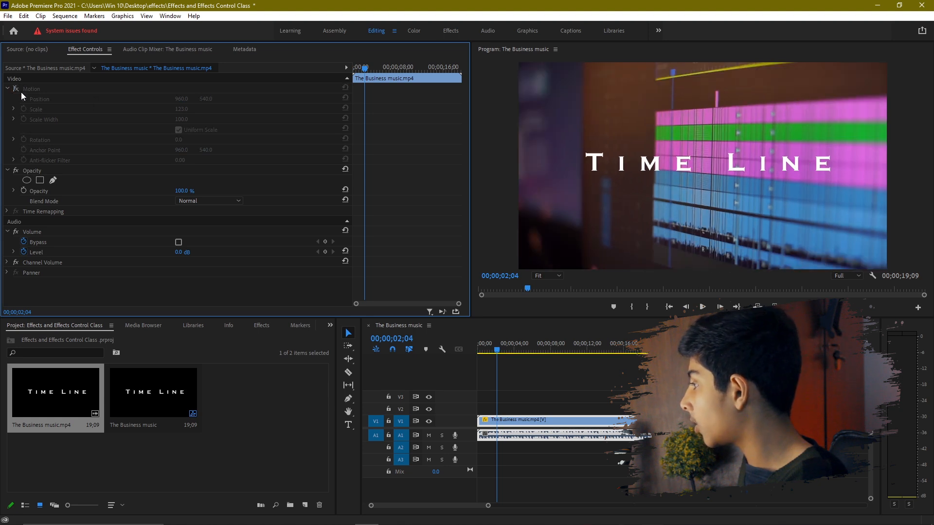
left_click(15, 89)
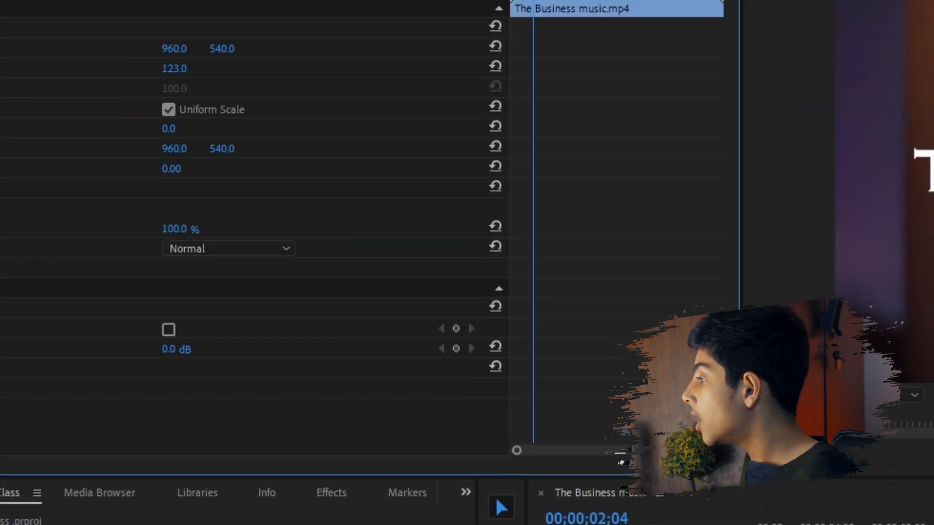
left_click(27, 100)
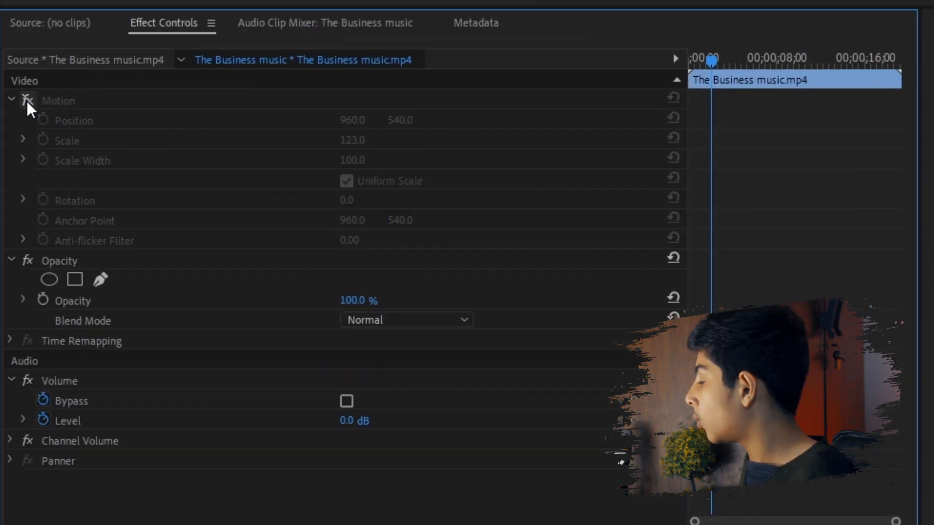
left_click(27, 101)
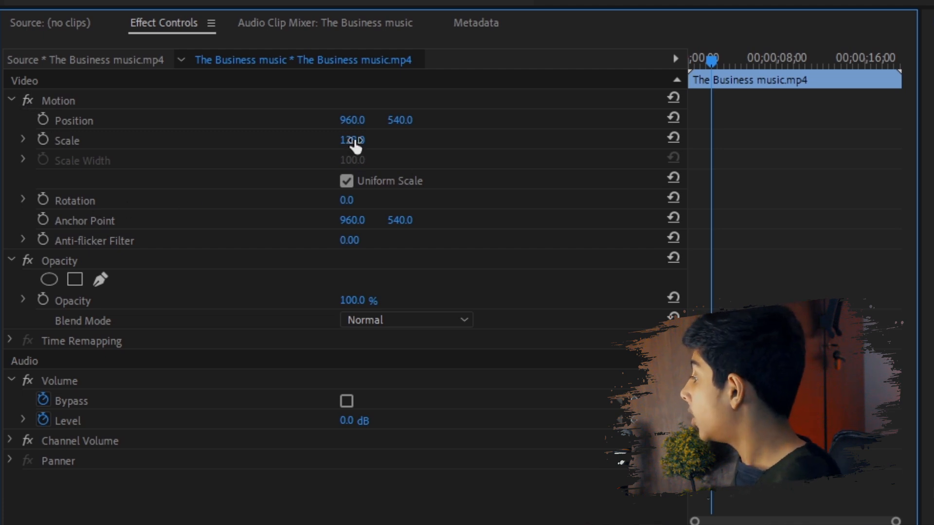
Set the clip's Scale to 131, horizontal Position to 920 and Rotation to -9°, and play the sequence briefly.
mouse_move(352, 140)
left_mouse_down()
mouse_move(368, 140)
mouse_move(360, 140)
left_mouse_up()
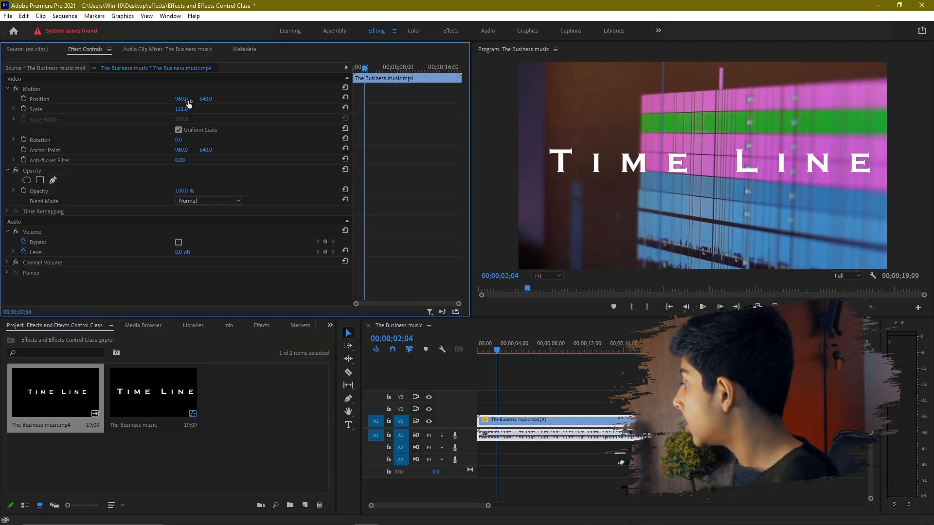
left_click_drag(183, 101, 185, 100)
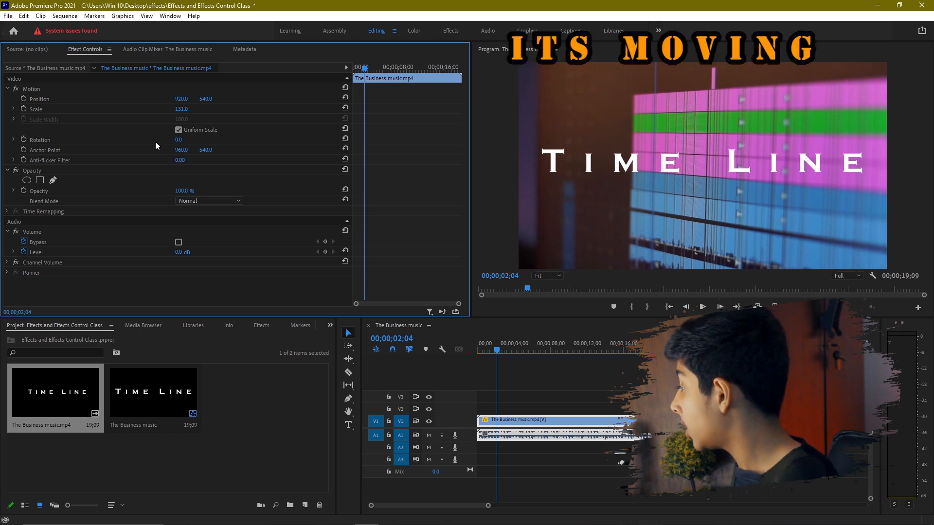
left_click_drag(181, 141, 185, 140)
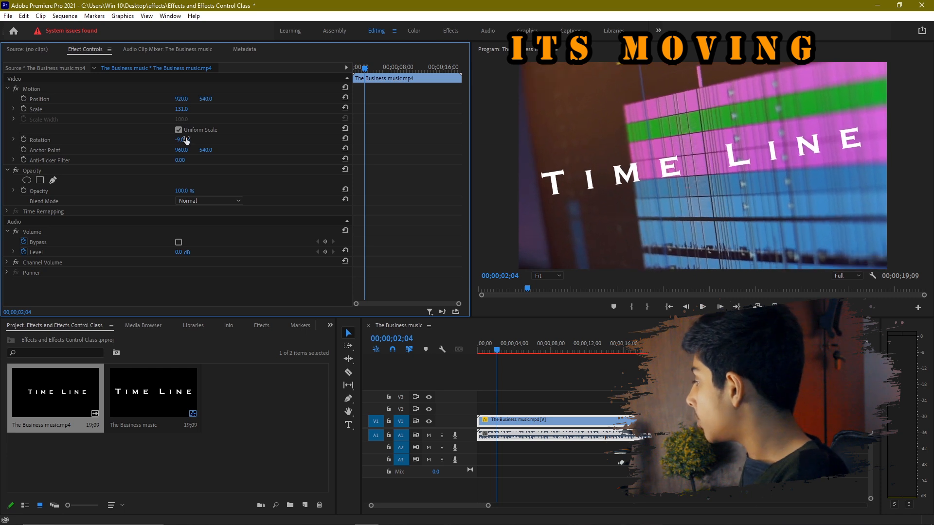
key("space")
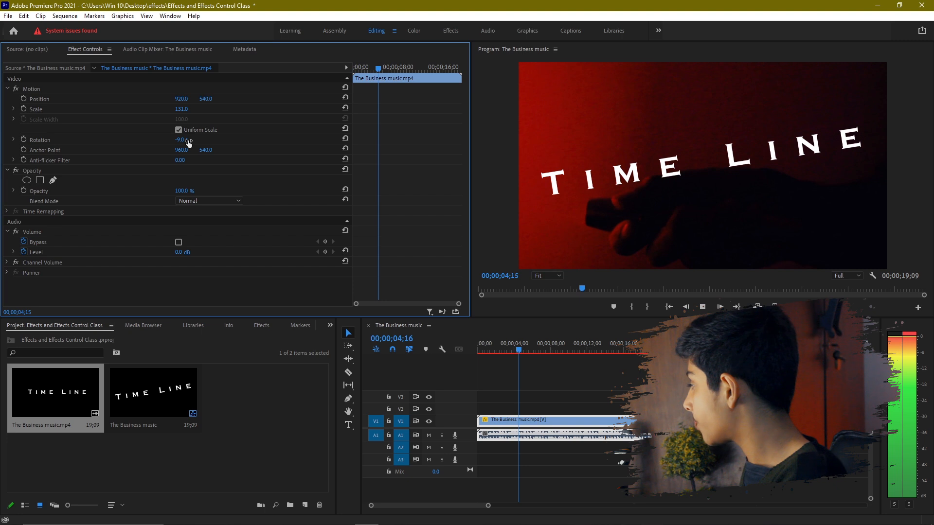
key("space")
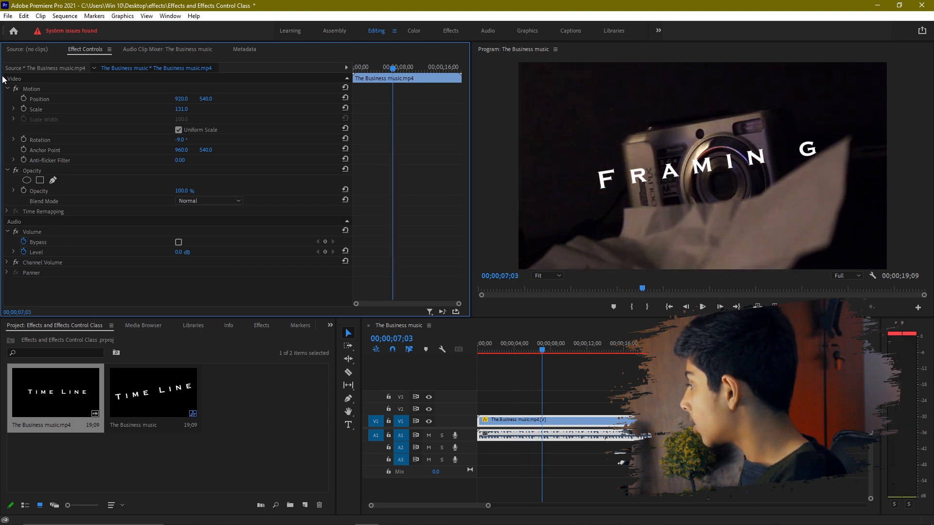
Compare the frame with the Motion effect disabled and re-enabled, and play a short stretch.
left_click(16, 89)
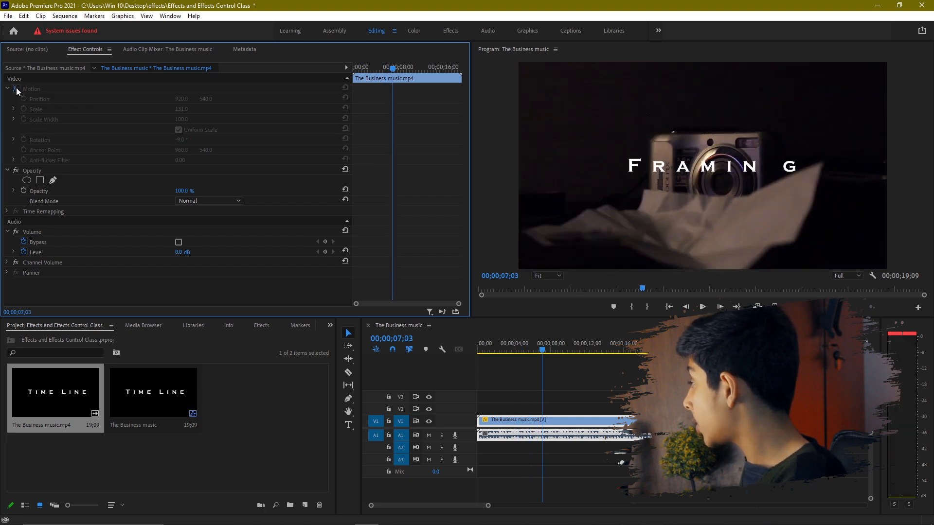
left_click(16, 89)
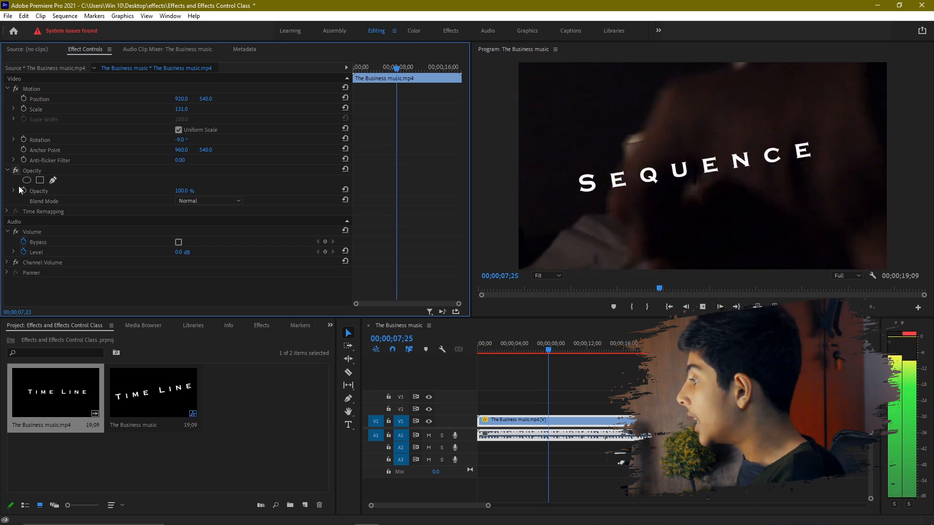
key("space")
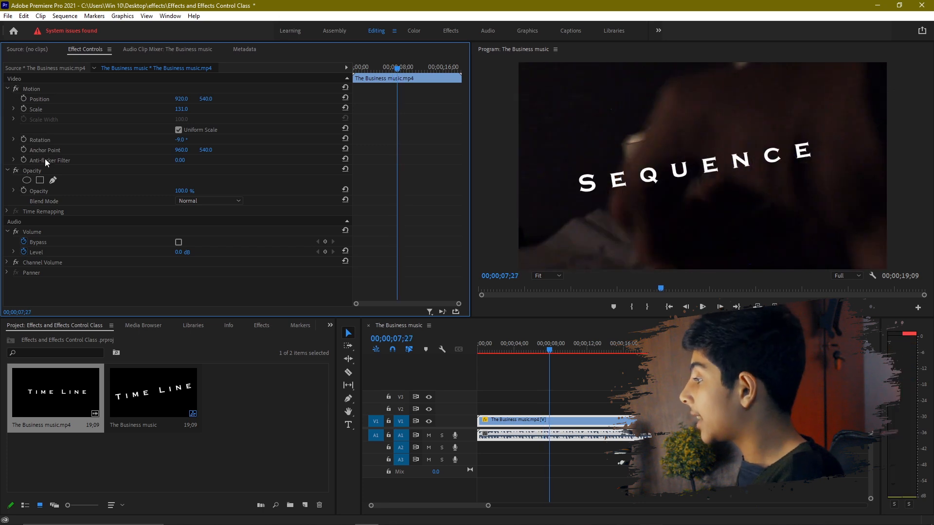
Set the clip's Opacity to 69%.
left_click(184, 190)
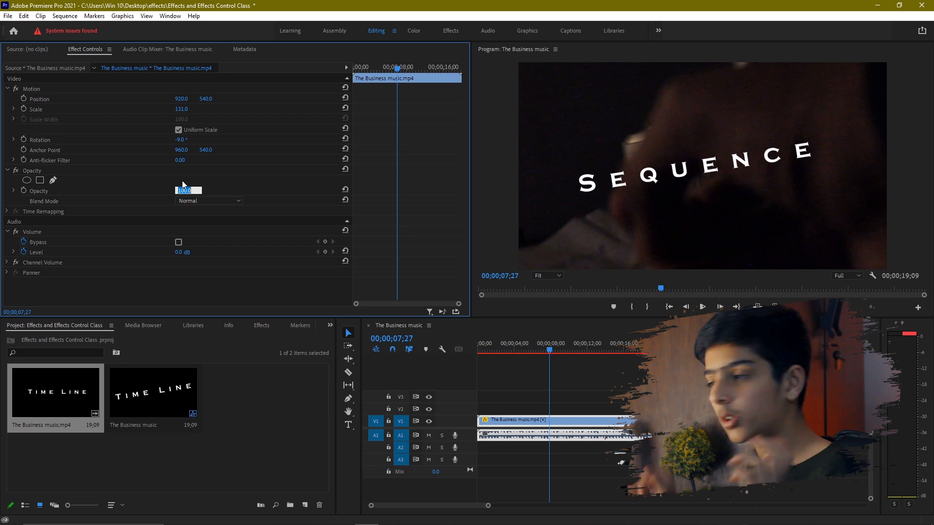
type("69")
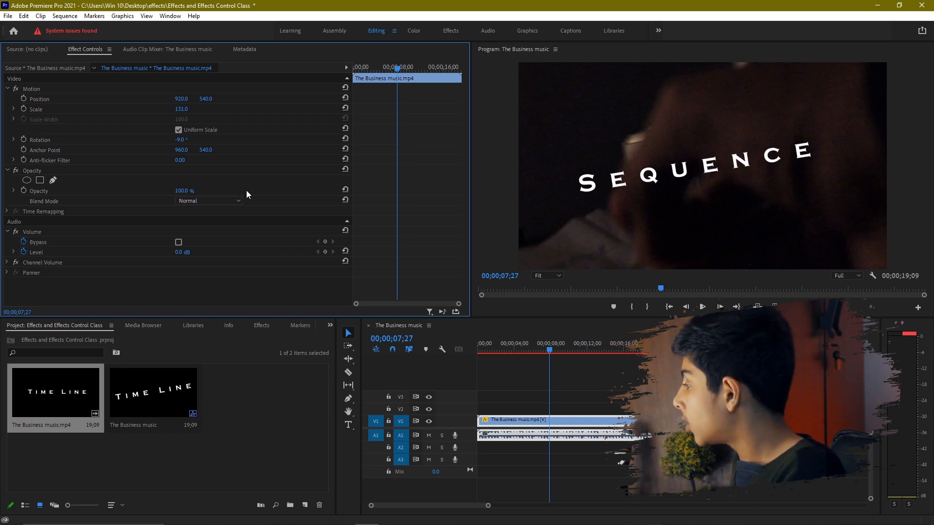
key("Return")
Set the clip's Opacity to 50%.
left_click(189, 190)
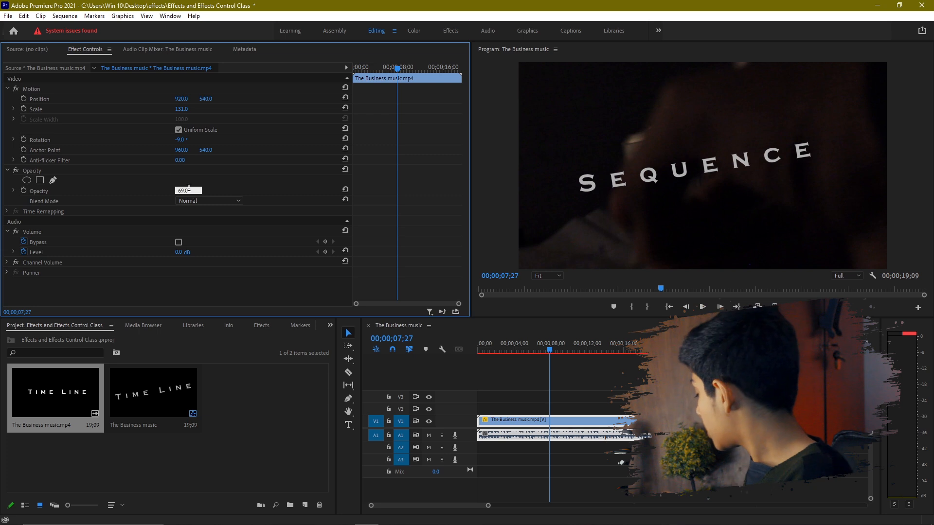
double_click(188, 189)
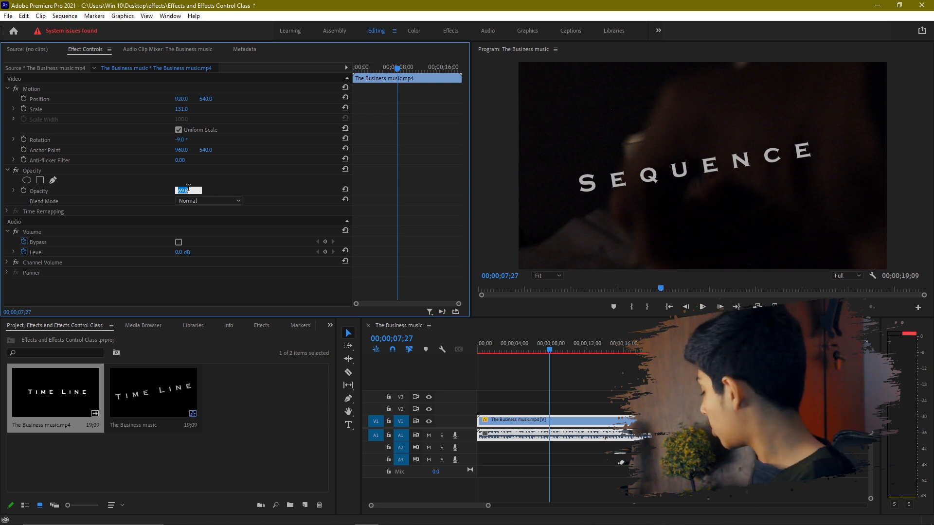
type("50")
key("Return")
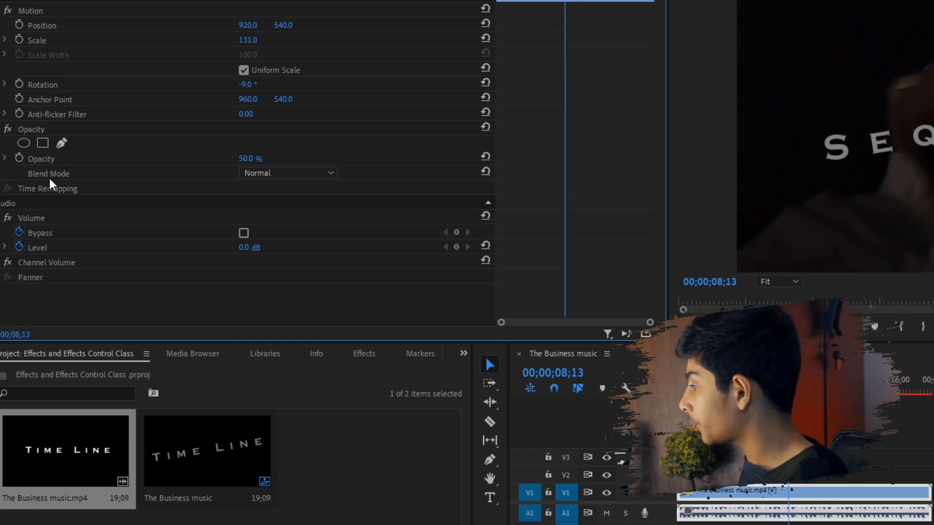
View the available blend modes, keeping Normal, and play the sequence from its start for a few seconds.
left_click(284, 172)
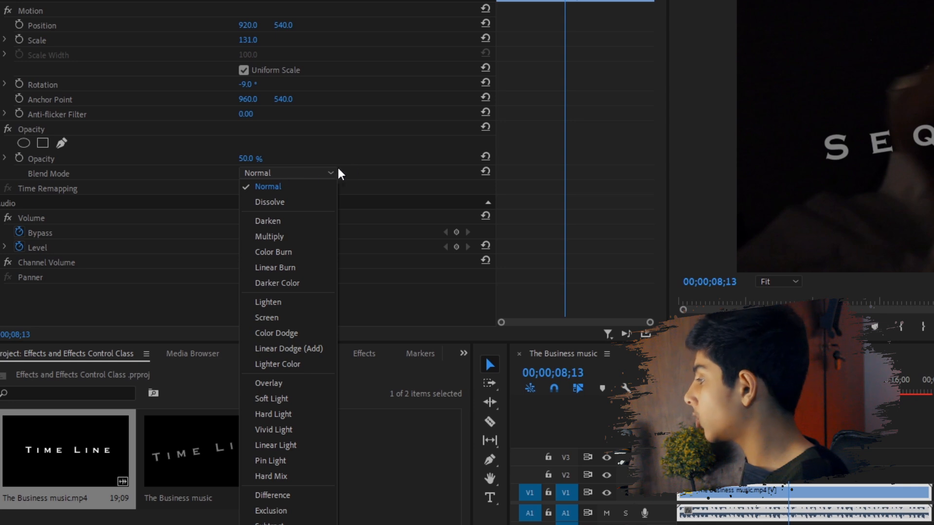
left_click(336, 169)
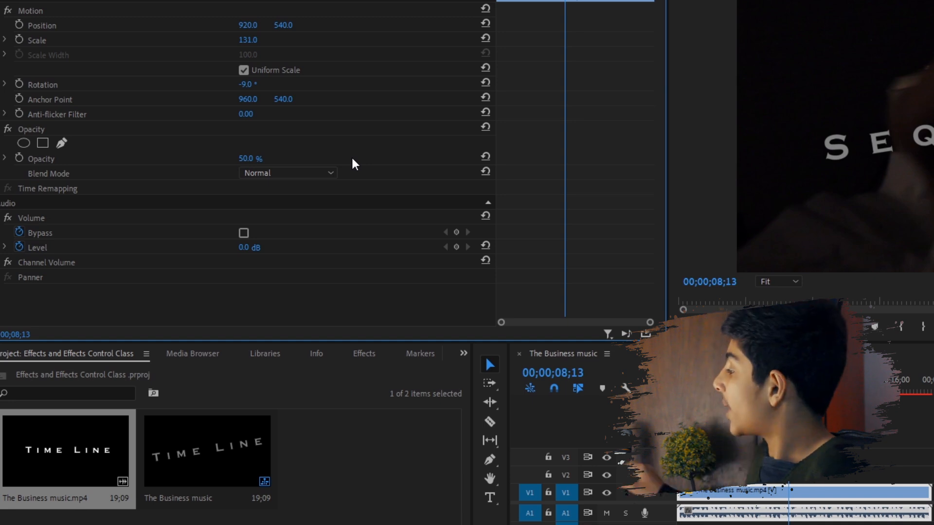
left_click(644, 383)
key("Home")
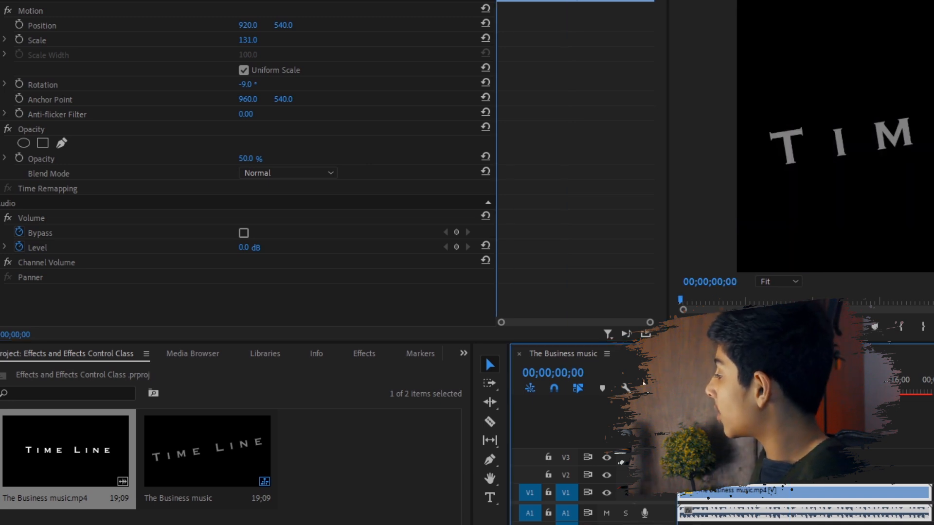
key("space")
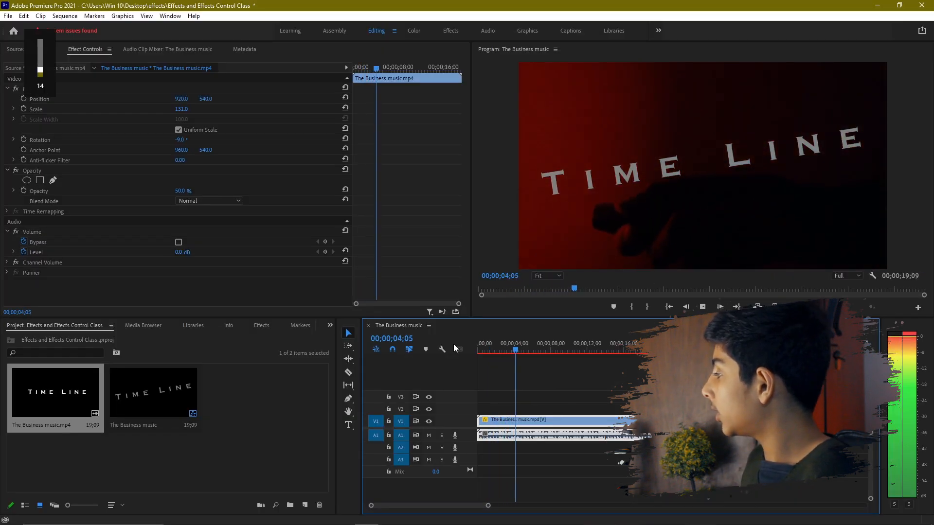
key("space")
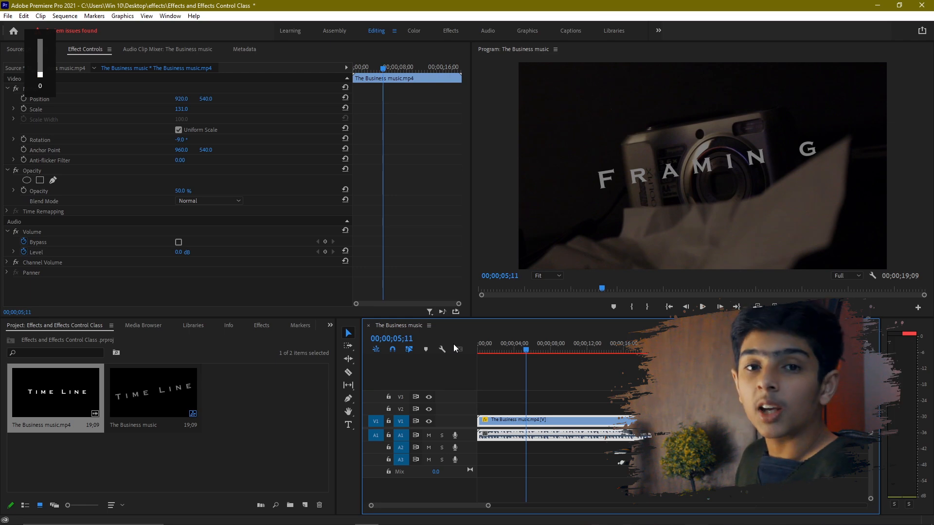